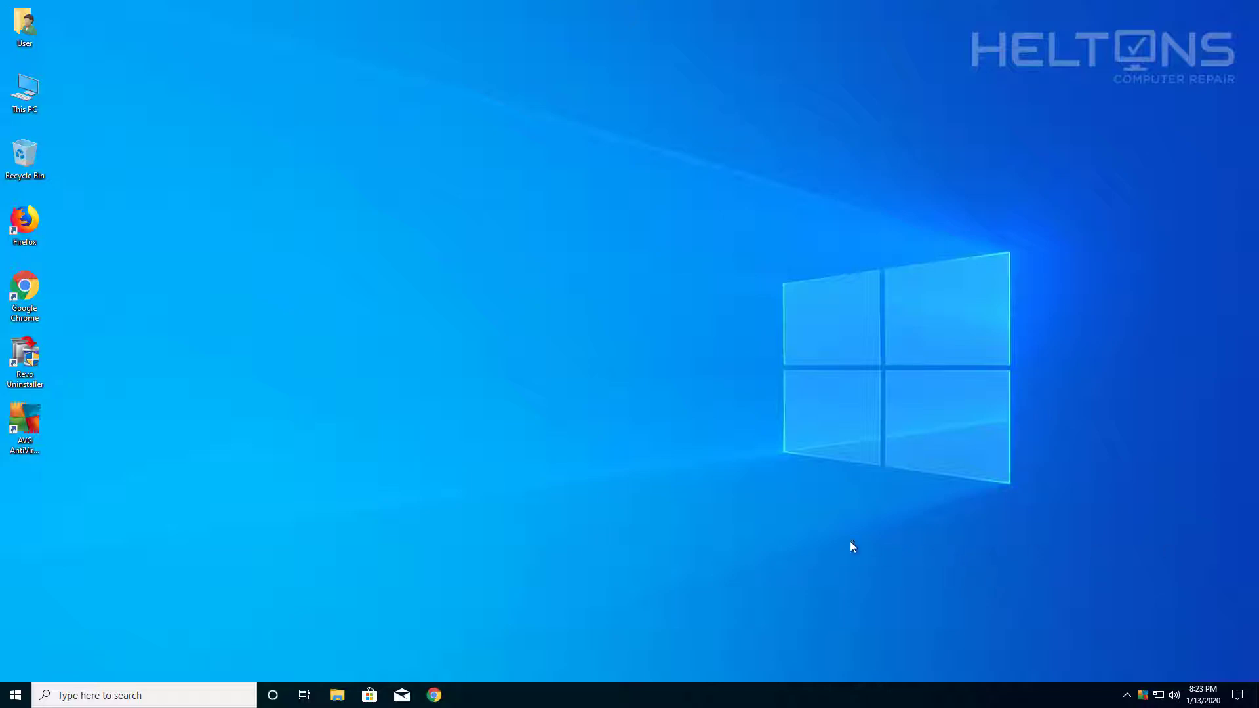
Step: Select the AVG AntiVirus FREE shortcut on the desktop
click(8, 447)
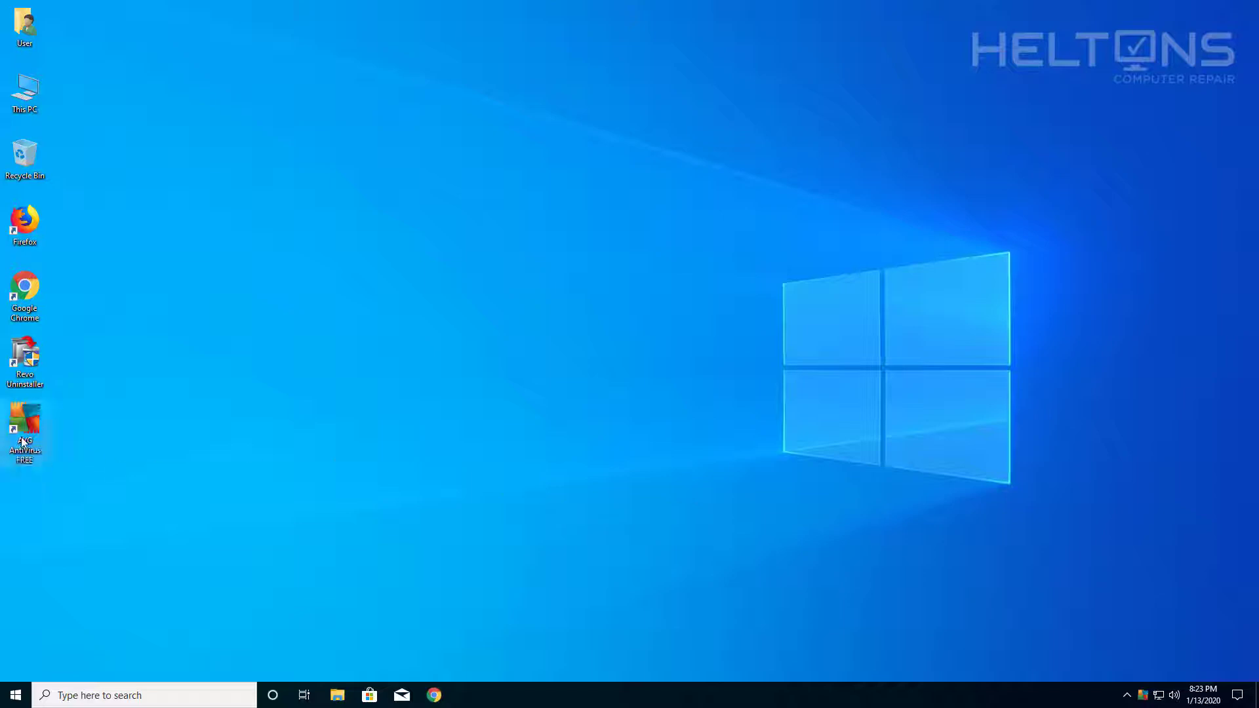
Step: Review the installed apps in Settings' Apps & features, then close Settings
click(20, 696)
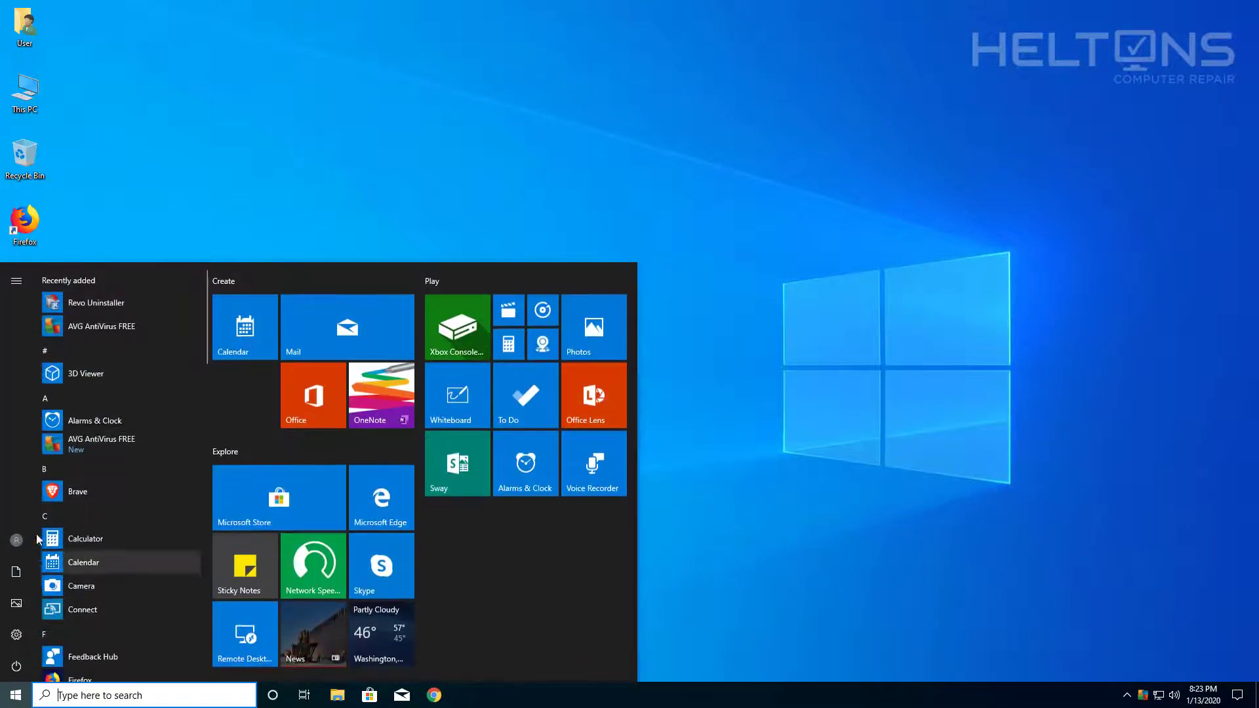
click(18, 635)
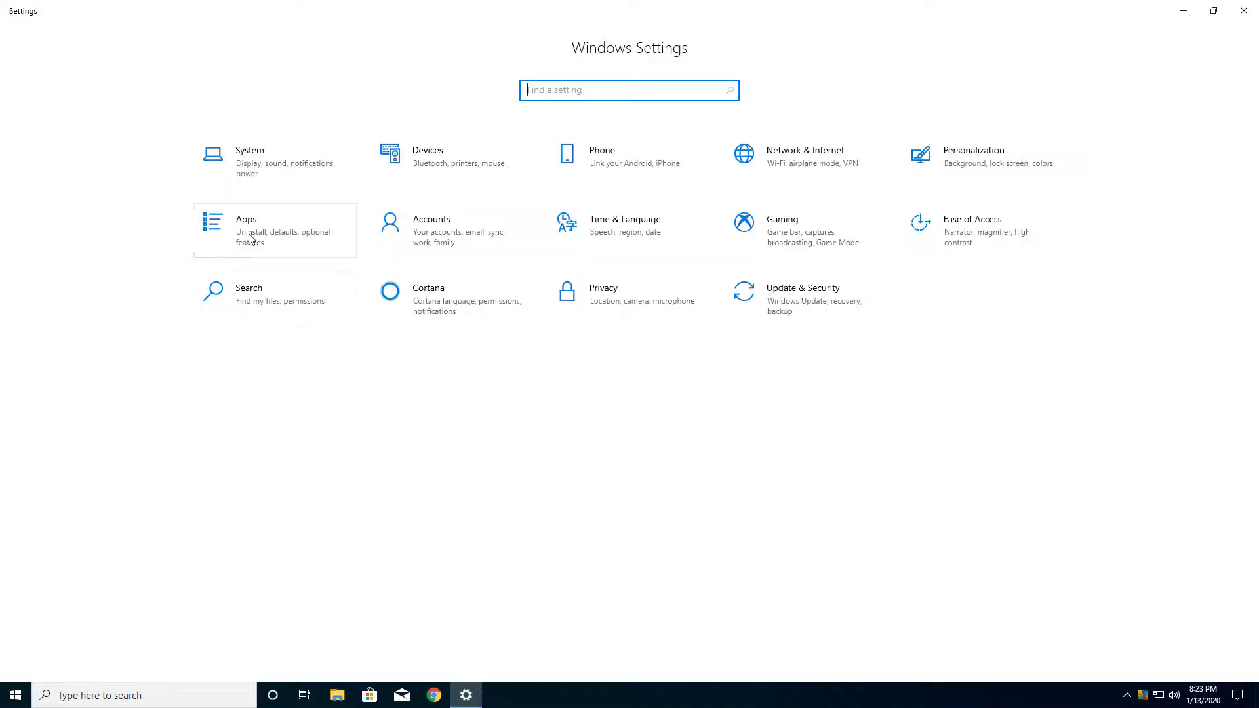
click(247, 240)
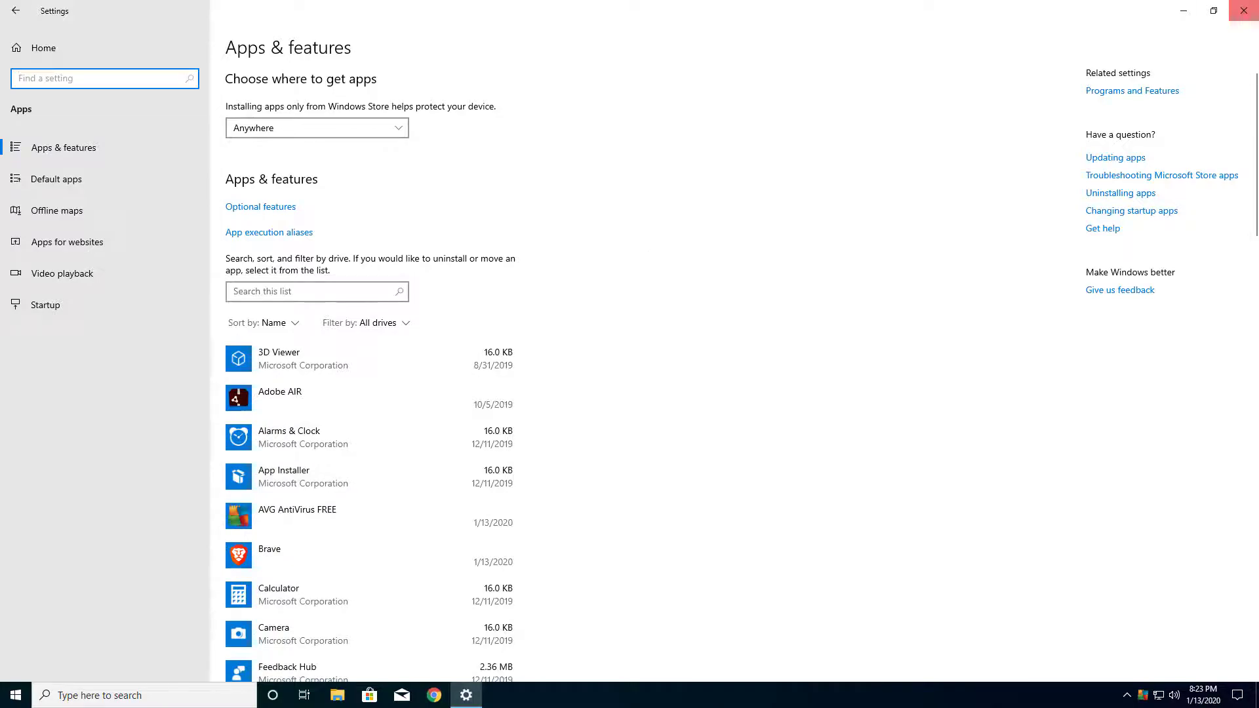
click(1243, 9)
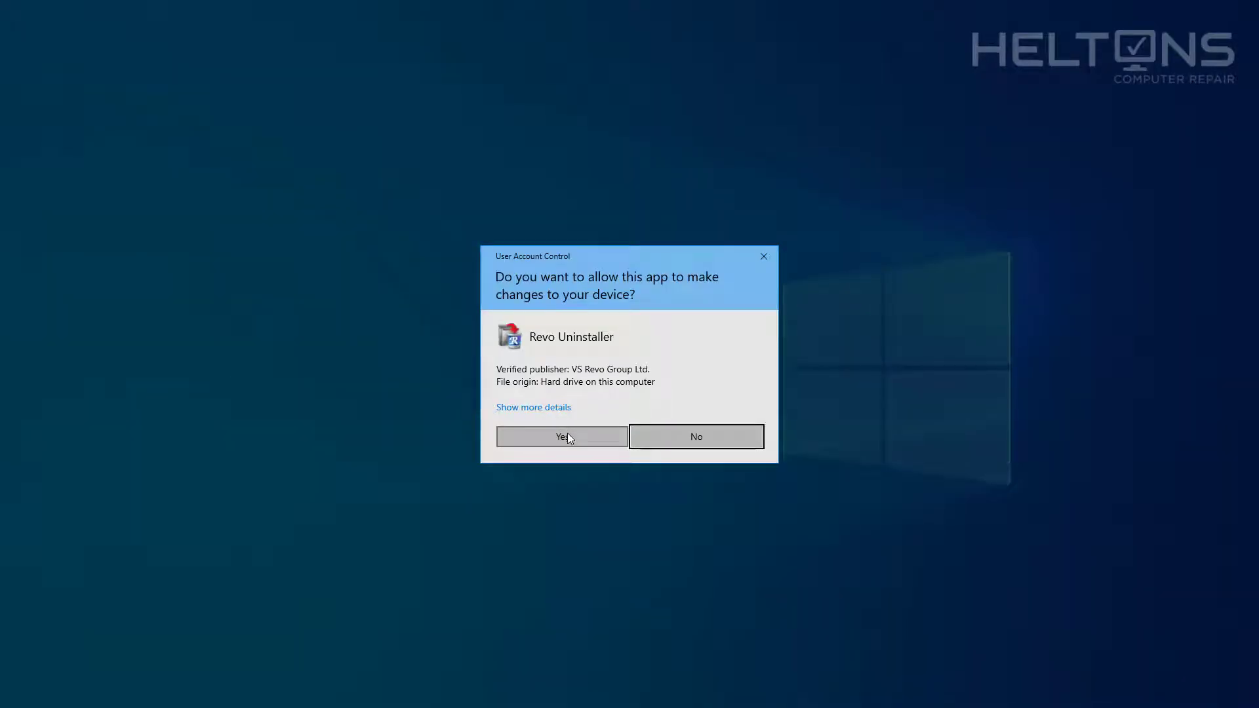
Step: Allow Revo Uninstaller to make changes and select AVG AntiVirus FREE in its program list
click(568, 435)
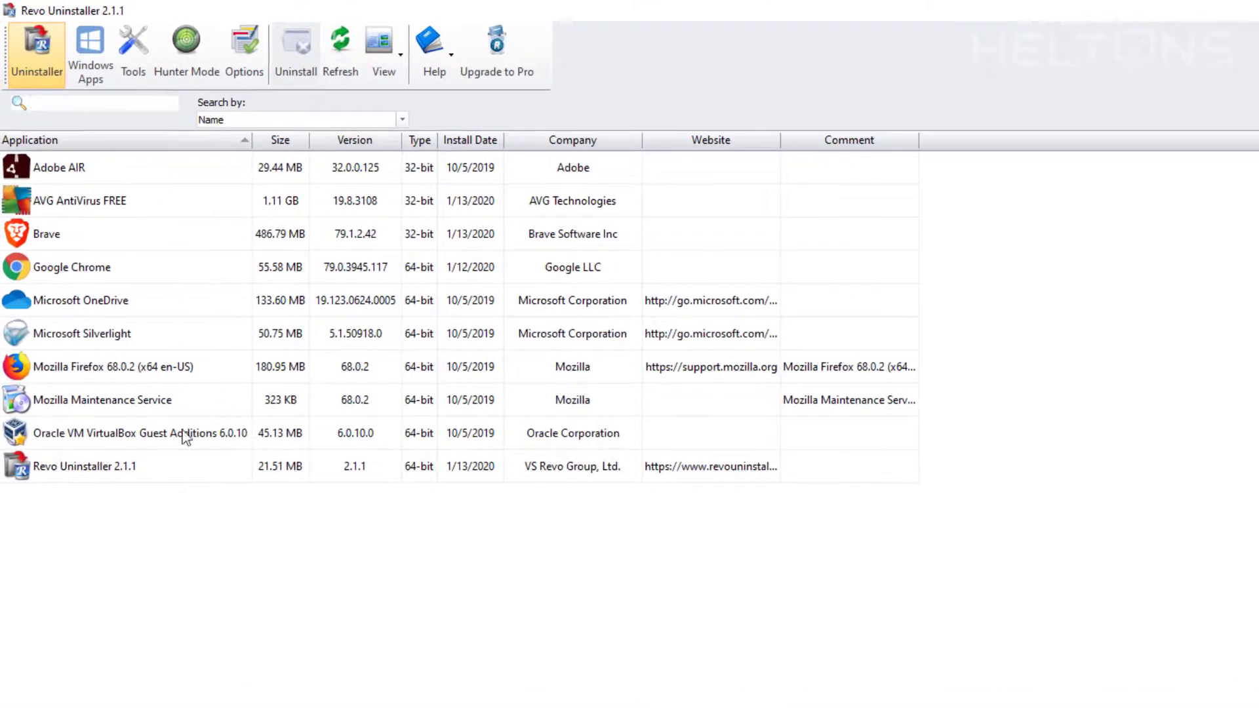
click(73, 207)
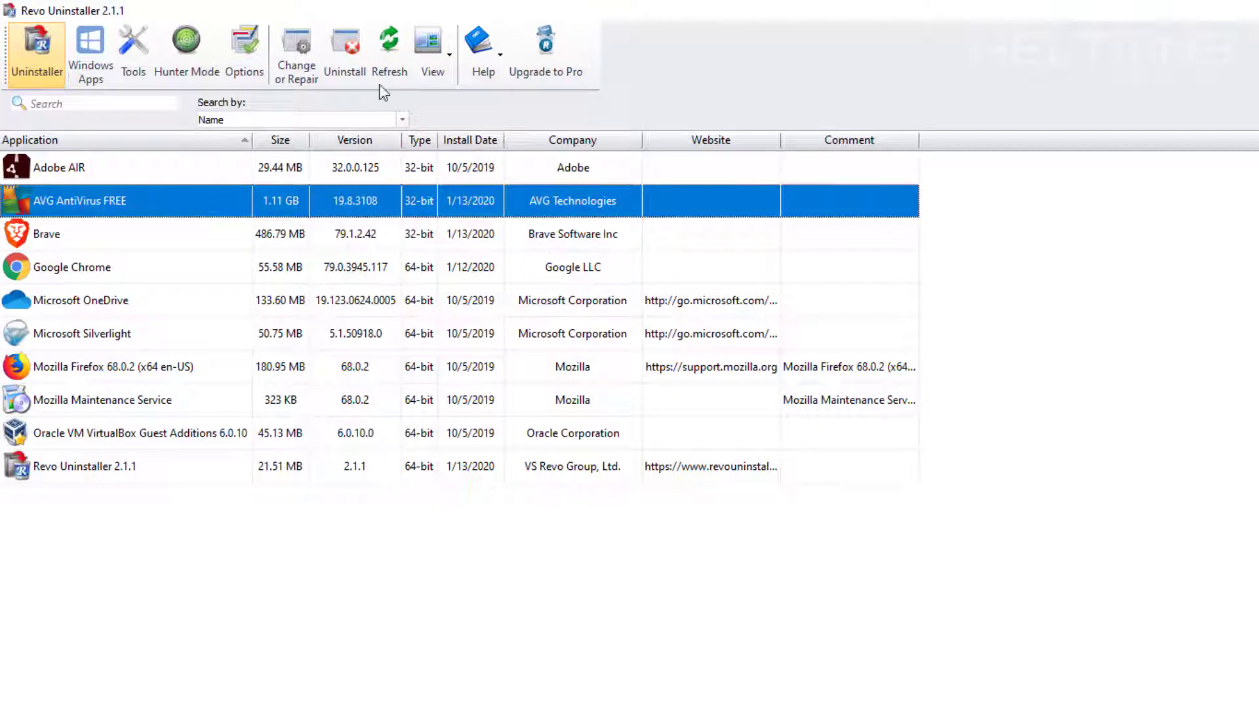
Step: Uninstall AVG AntiVirus FREE from Revo and confirm the removal in AVG Setup
click(343, 74)
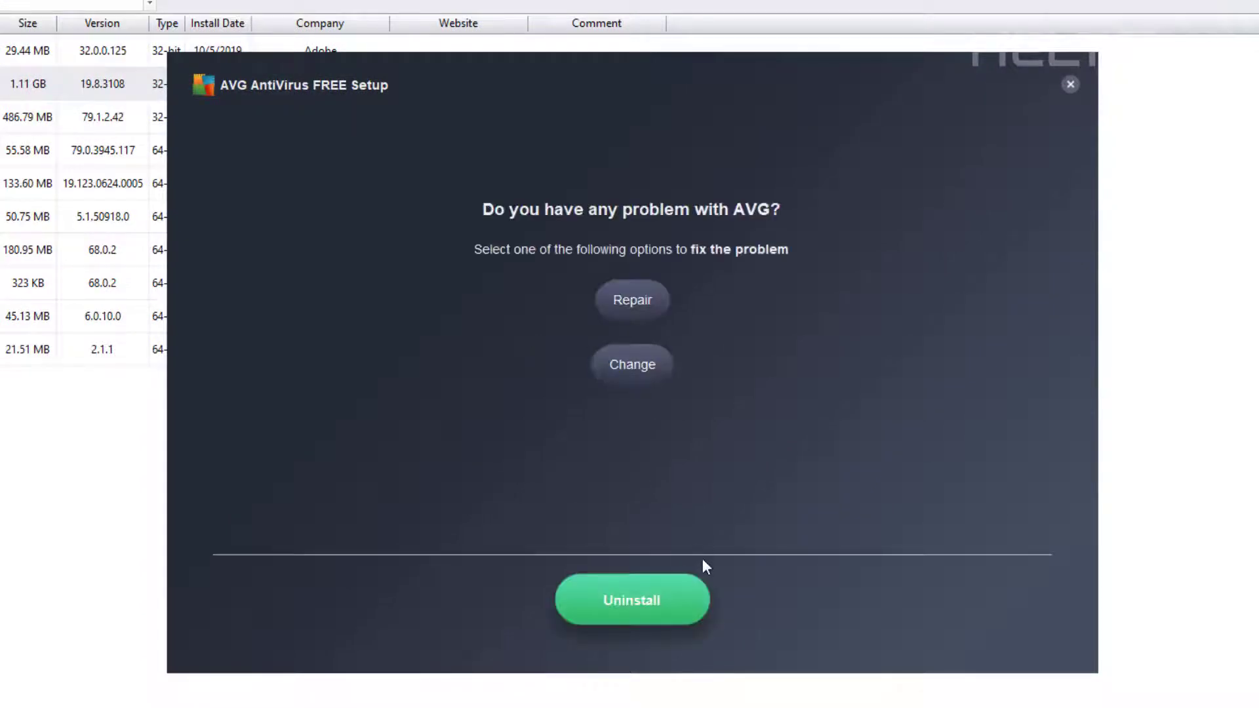
click(652, 608)
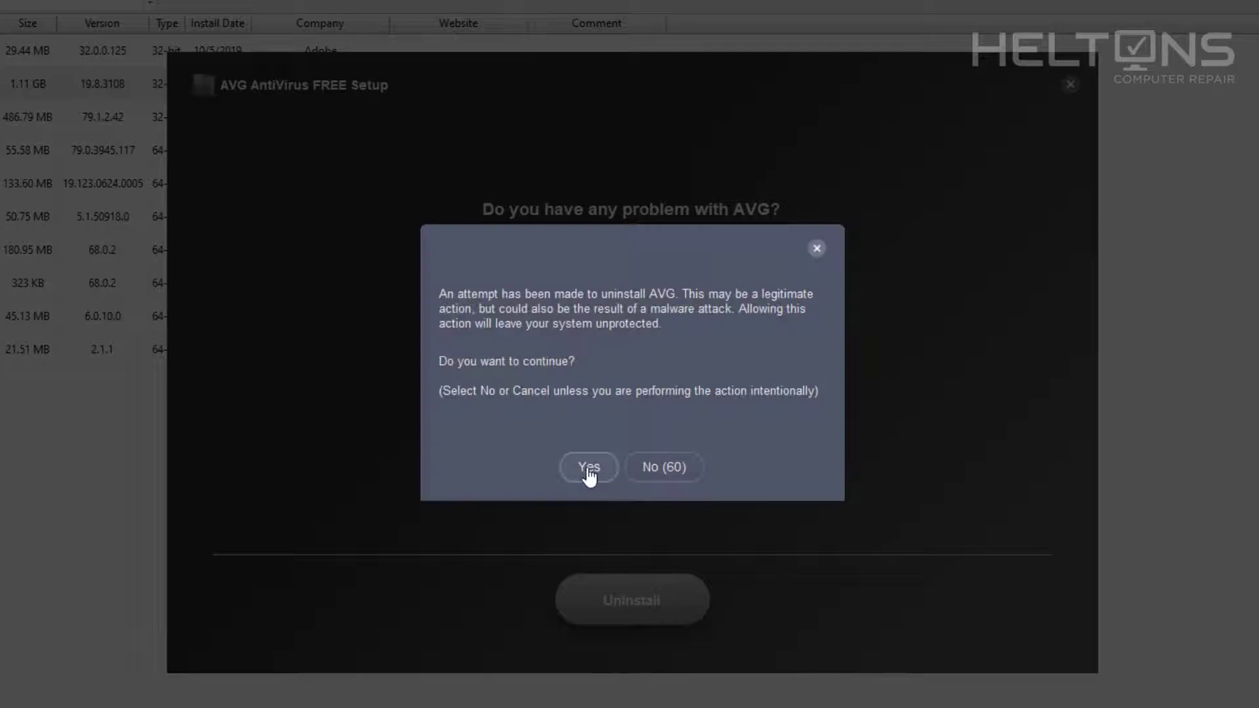
click(589, 467)
click(325, 508)
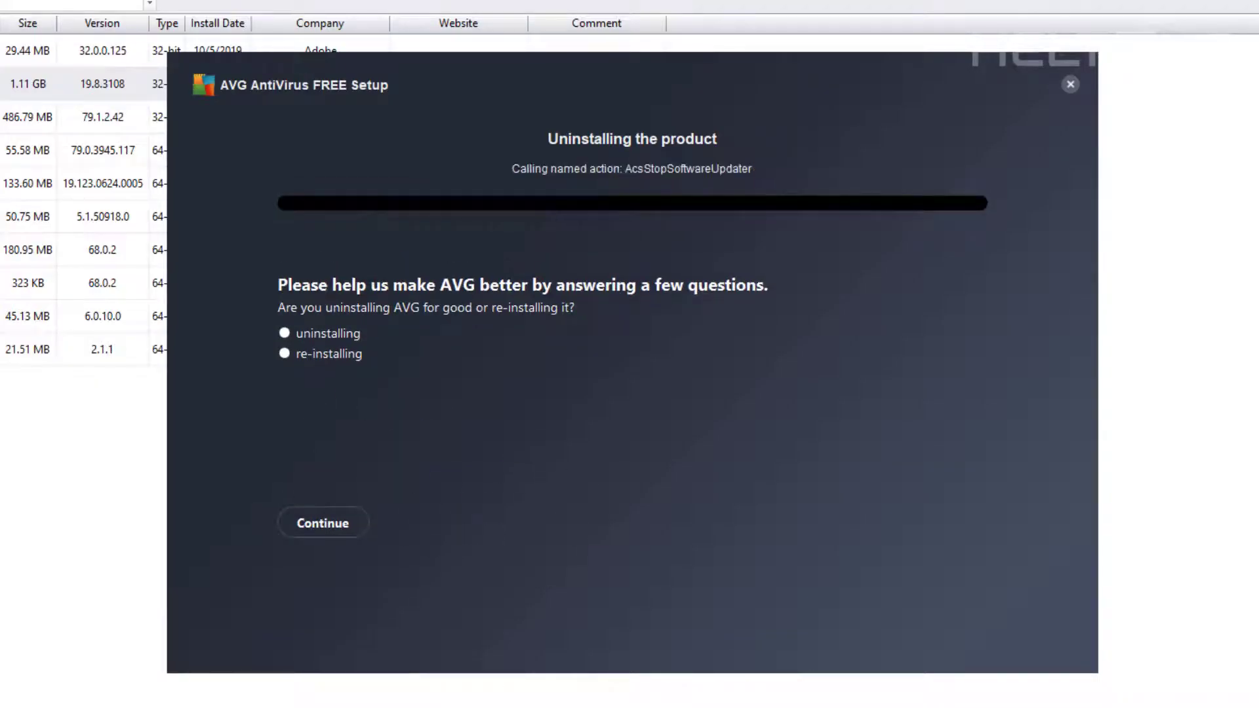
Step: Answer the AVG removal survey: uninstalling for good, reason Other, used less than 1 month
click(303, 523)
click(284, 329)
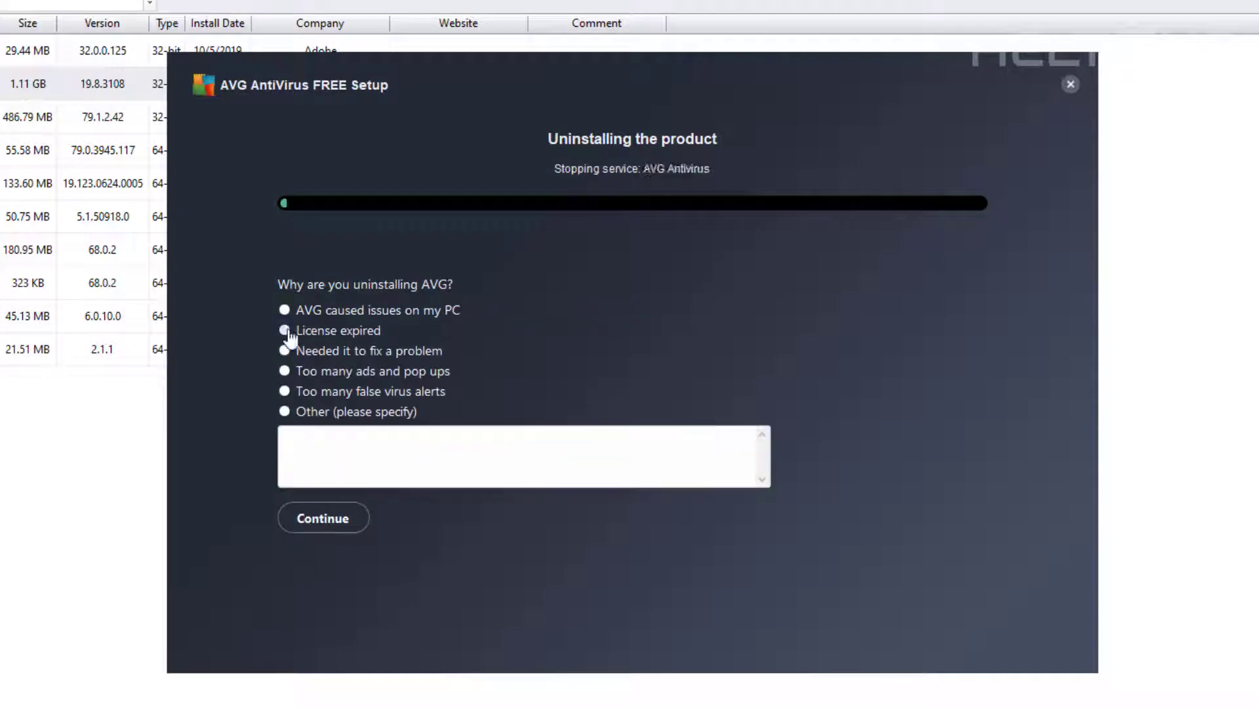
click(284, 391)
click(284, 411)
click(310, 518)
click(284, 309)
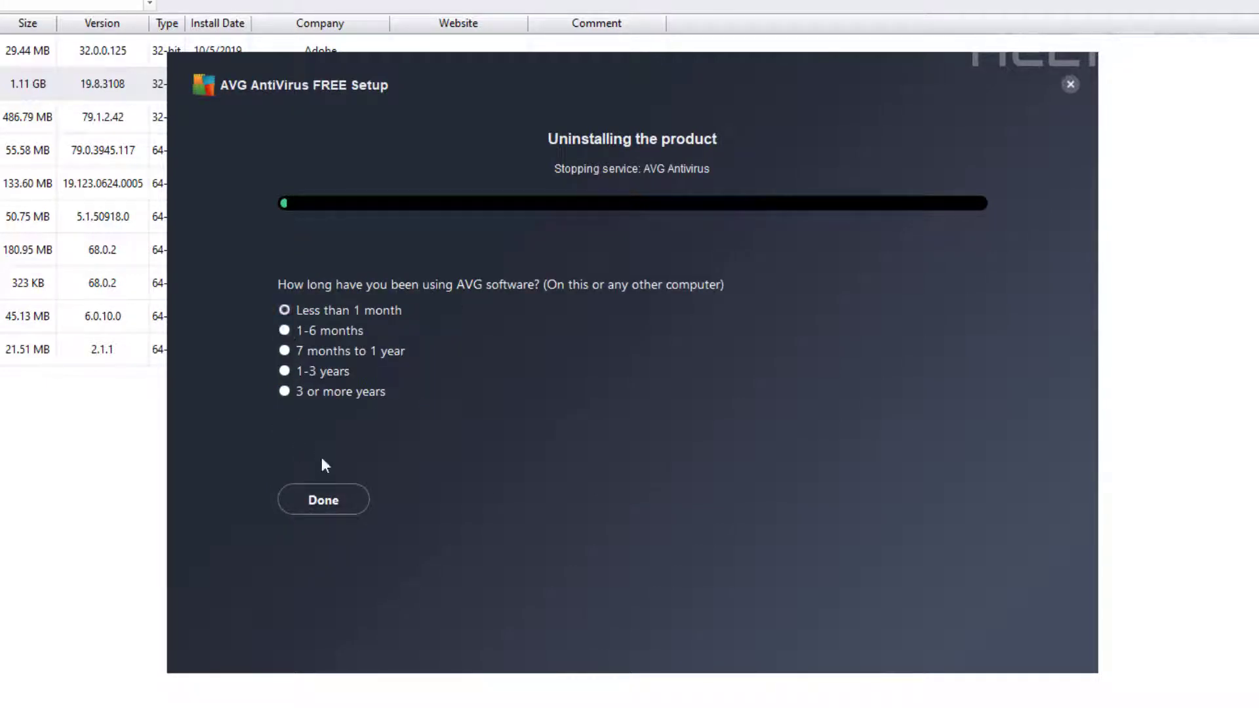
click(324, 503)
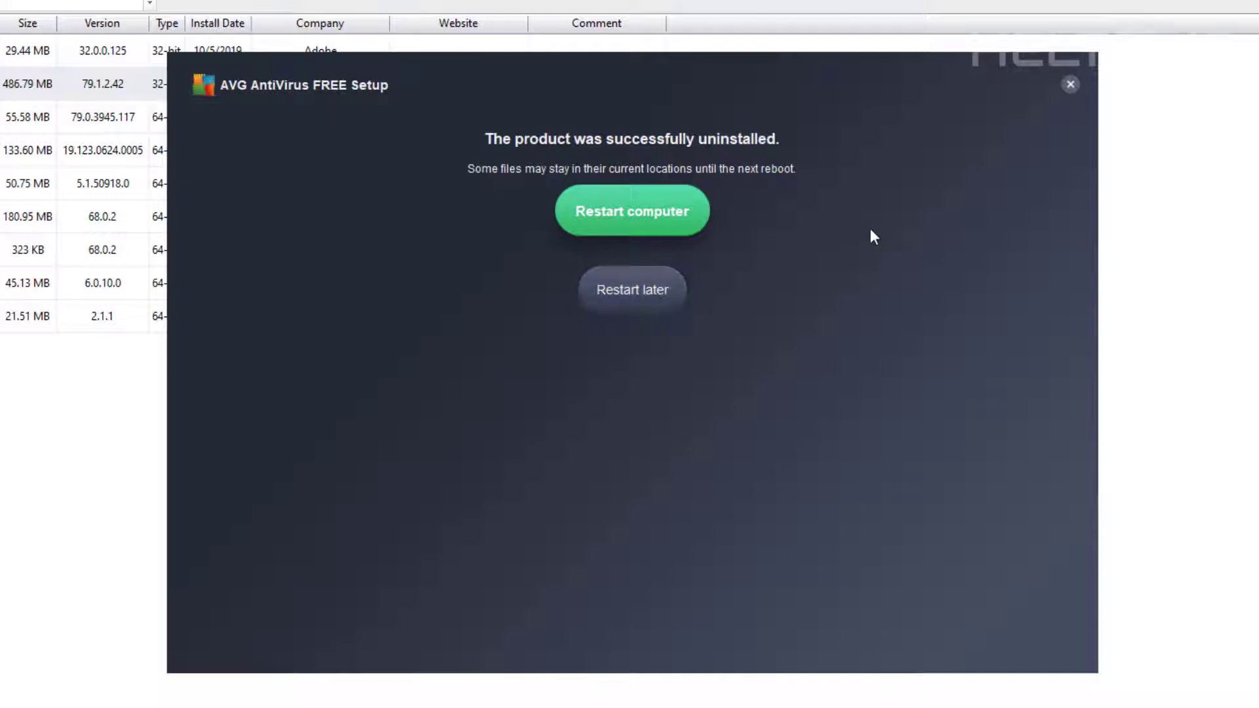
Step: Close AVG Setup without restarting and run a Moderate scan for AVG leftovers
click(1074, 86)
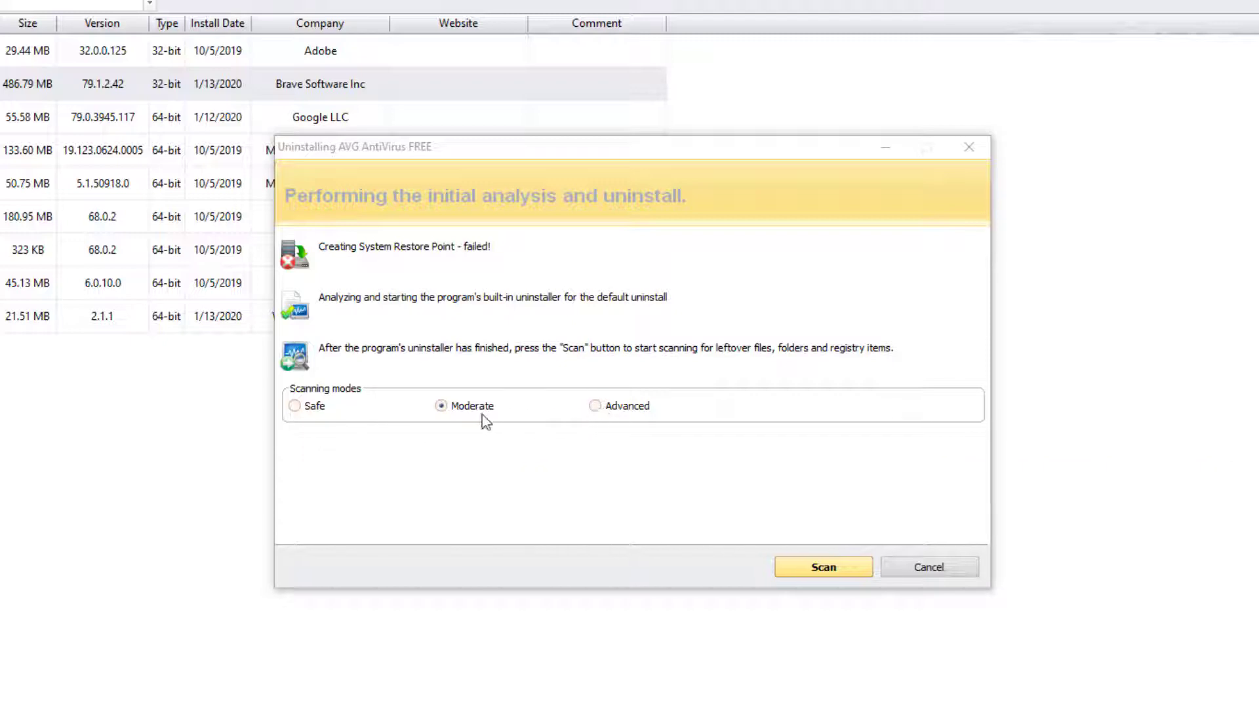
click(858, 568)
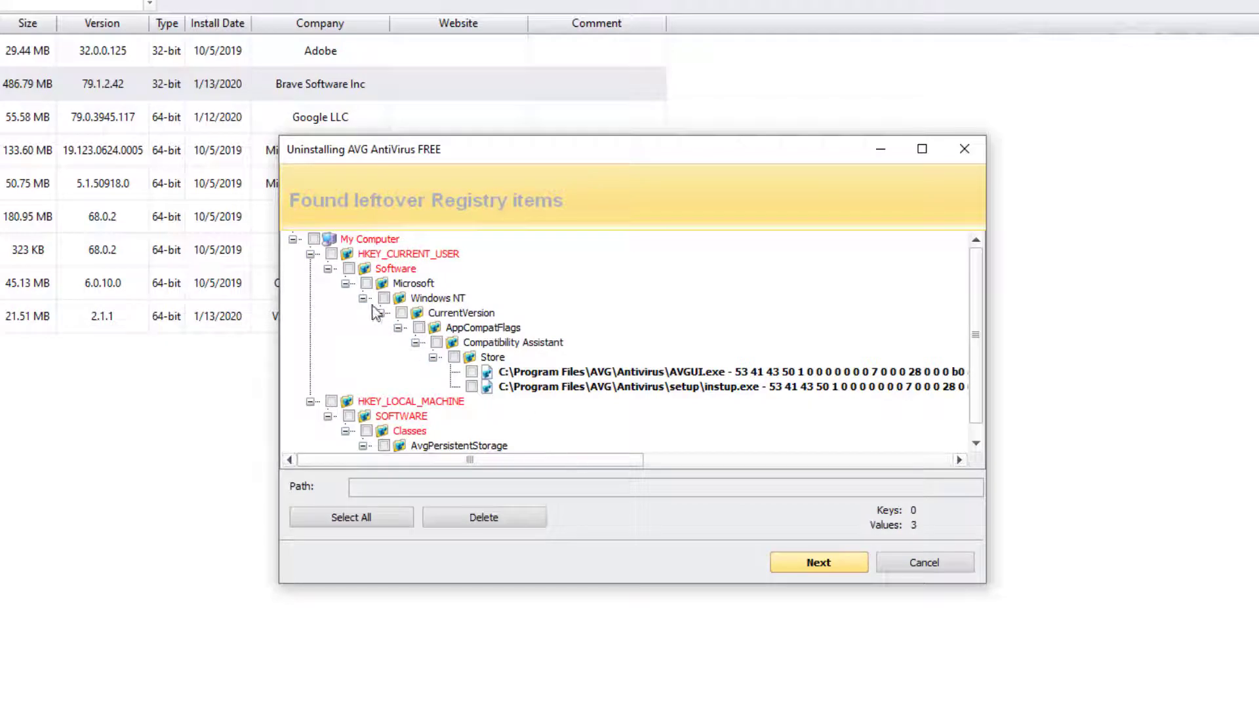
Step: Select and delete all 3 leftover AVG registry values
scroll(399, 311, down, 1)
scroll(354, 328, up, 1)
click(364, 523)
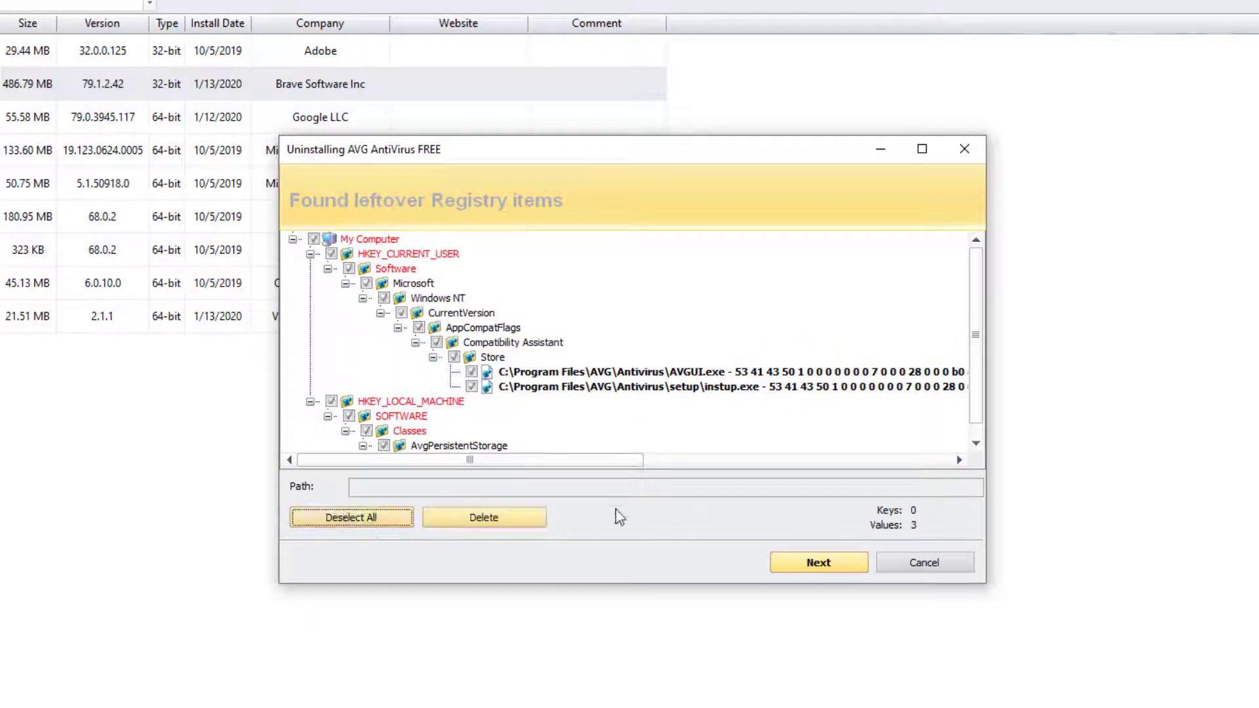
click(514, 517)
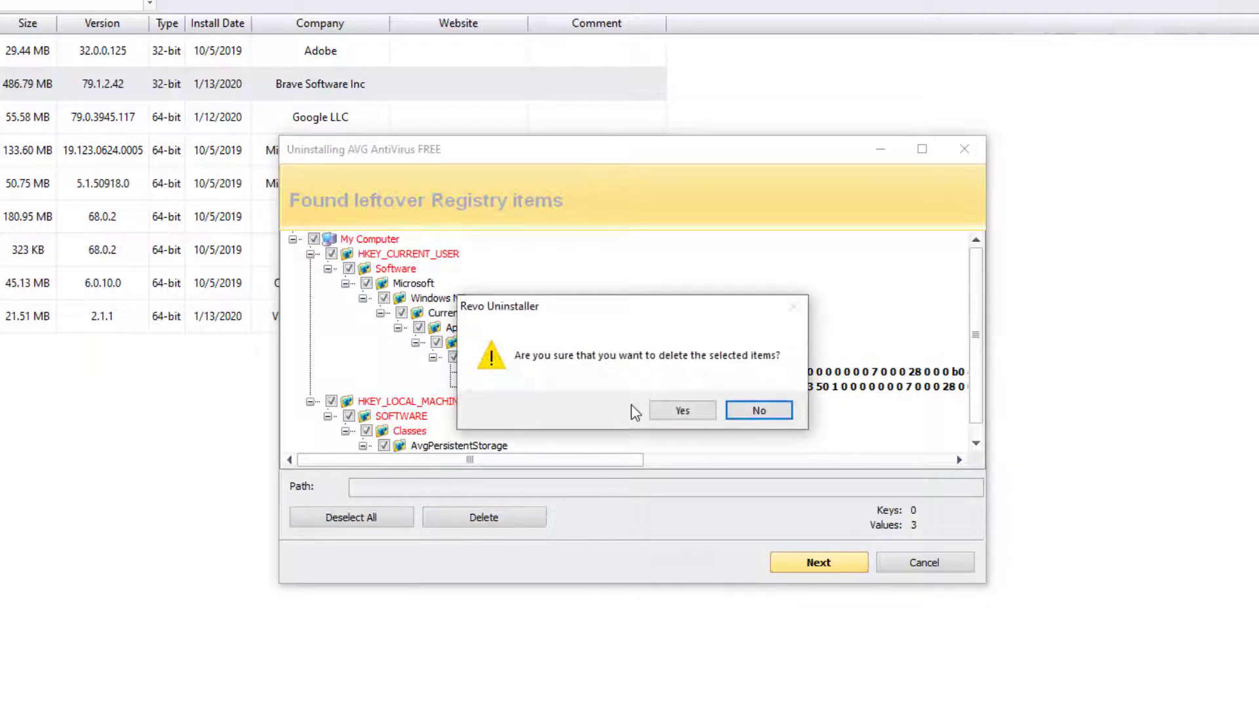
click(680, 411)
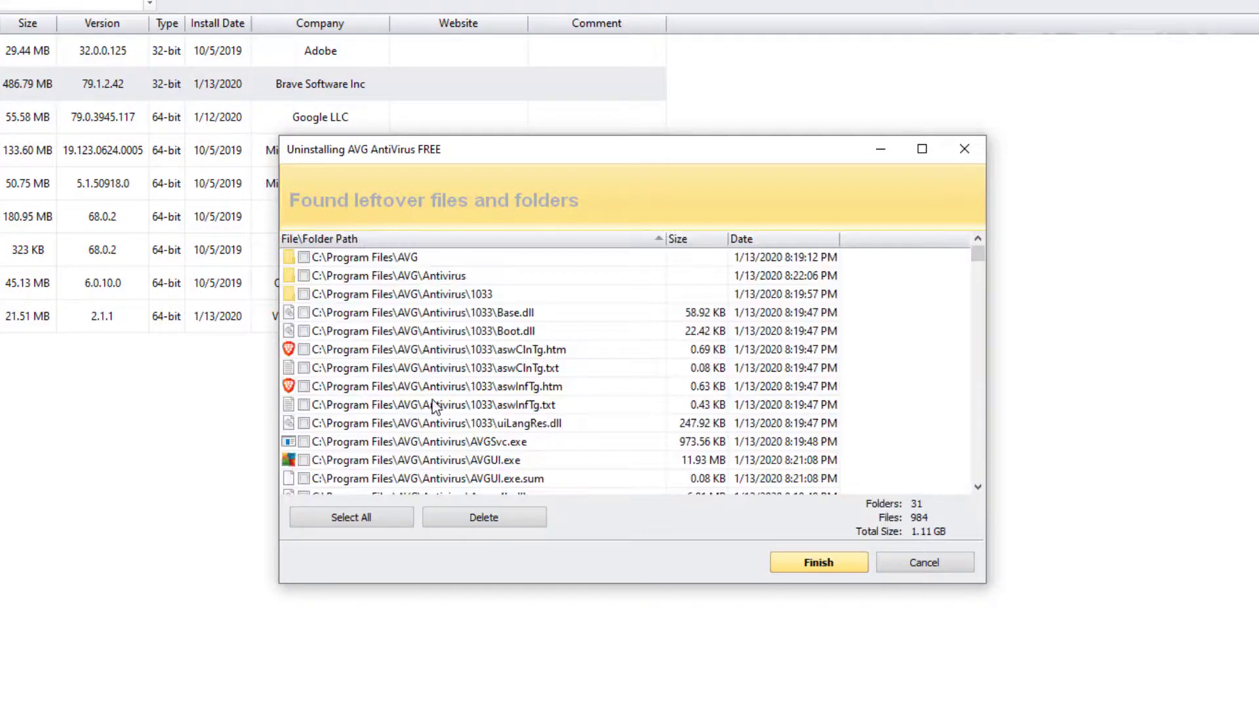
Step: Look through the list of leftover AVG files and folders (31 folders, 984 files)
scroll(422, 317, down, 20)
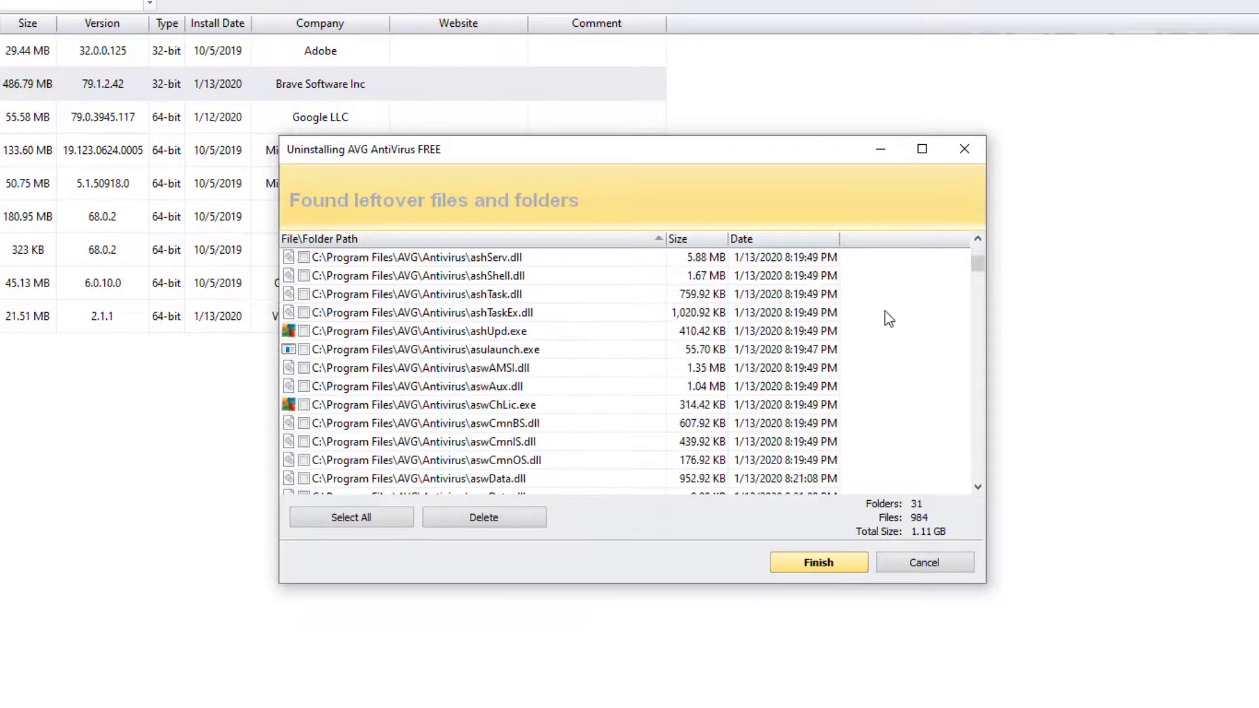
drag(978, 265, 799, 451)
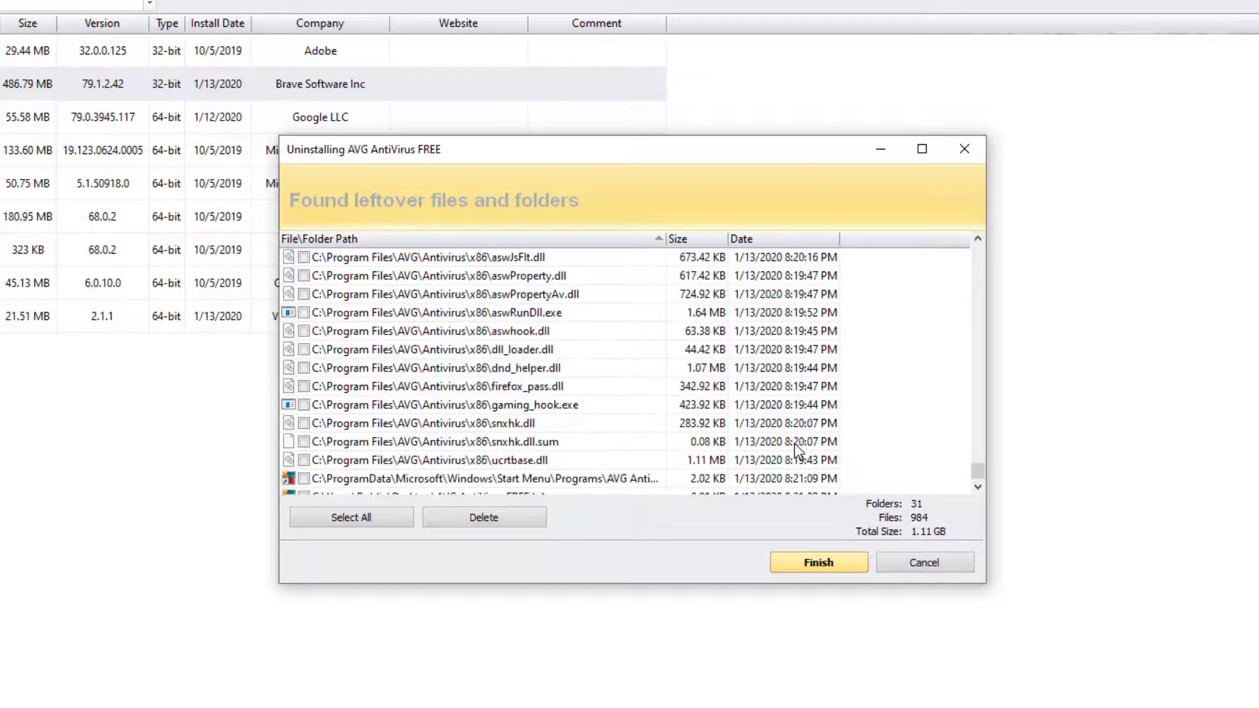
scroll(551, 360, up, 3)
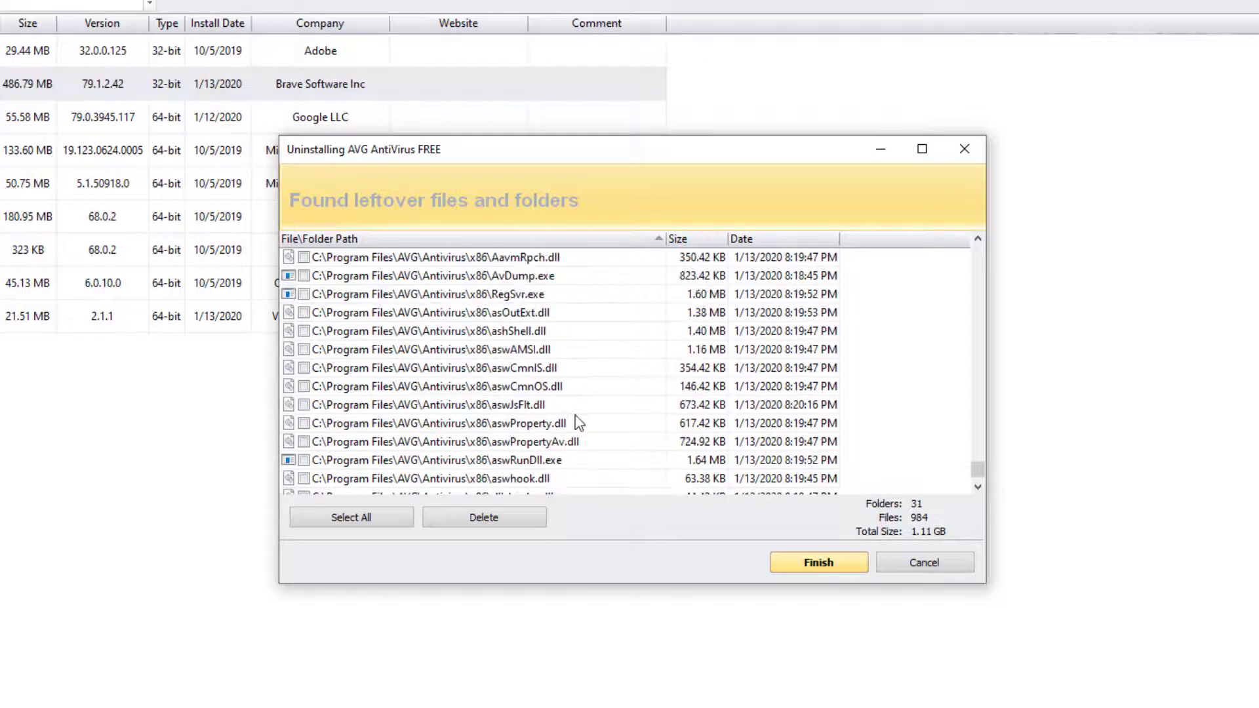
scroll(575, 421, up, 1)
scroll(575, 422, down, 4)
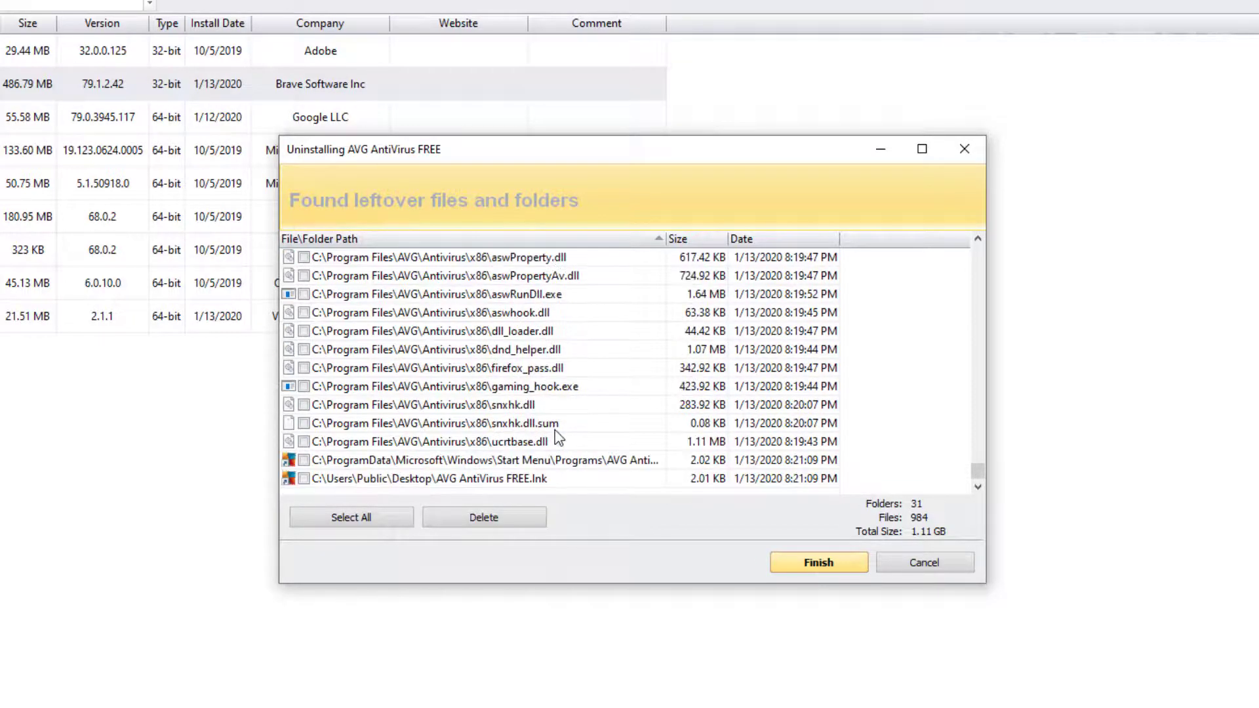
scroll(557, 439, up, 7)
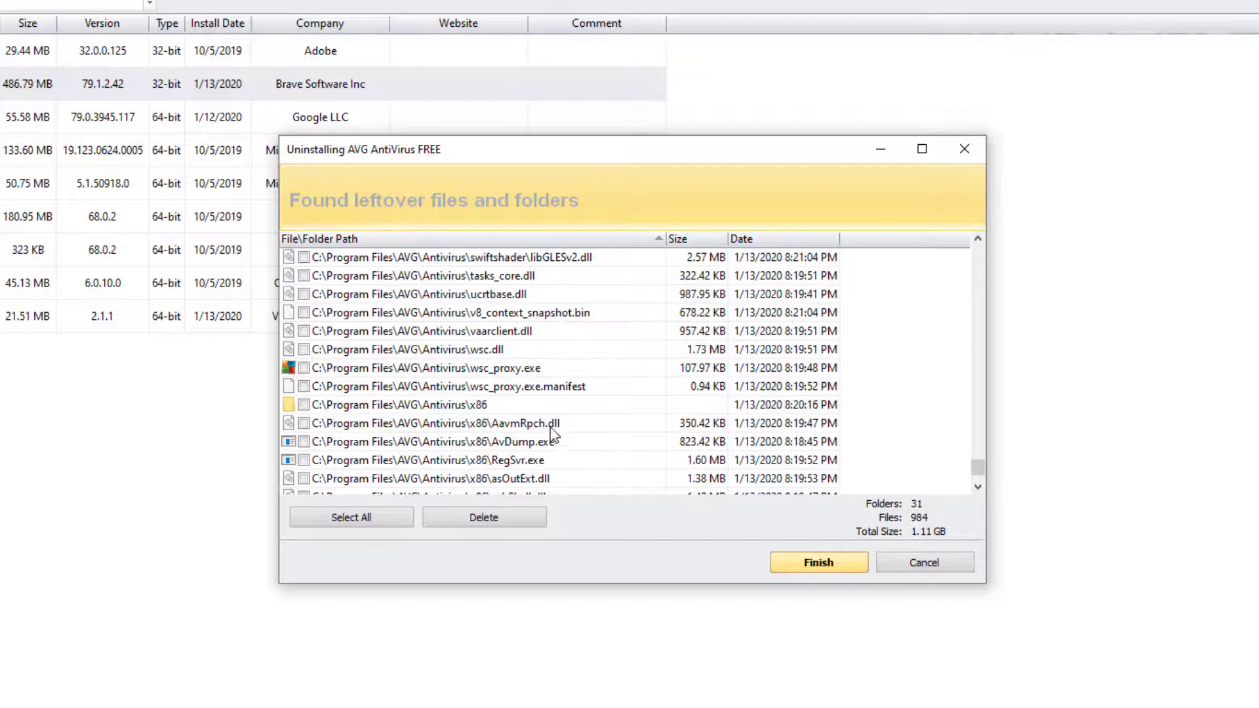
scroll(557, 433, up, 12)
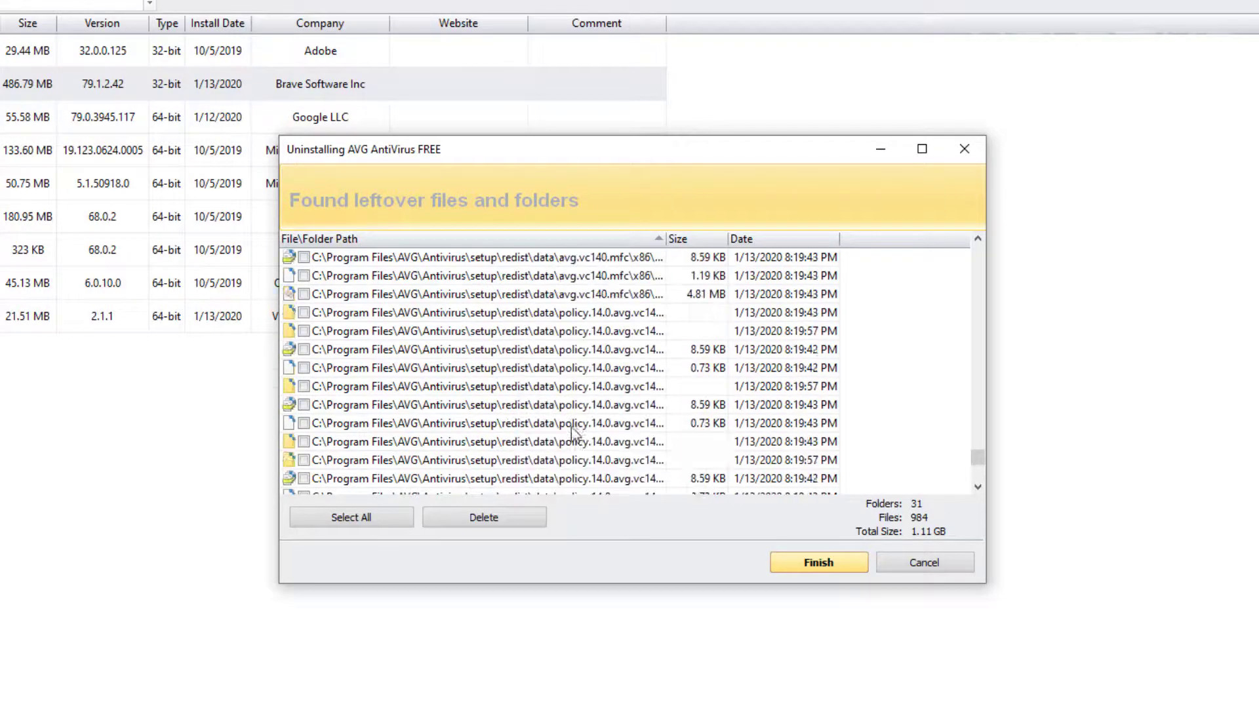
scroll(572, 432, up, 3)
scroll(977, 476, down, 8)
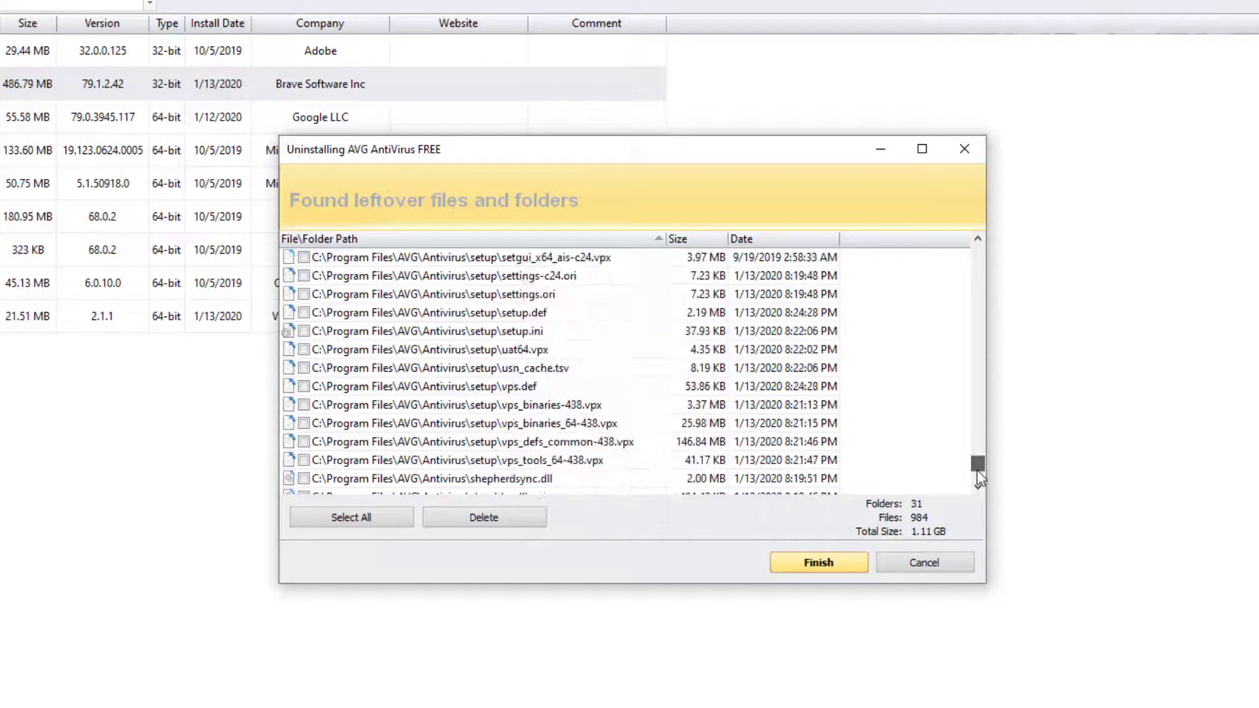
drag(979, 479, 980, 486)
click(587, 367)
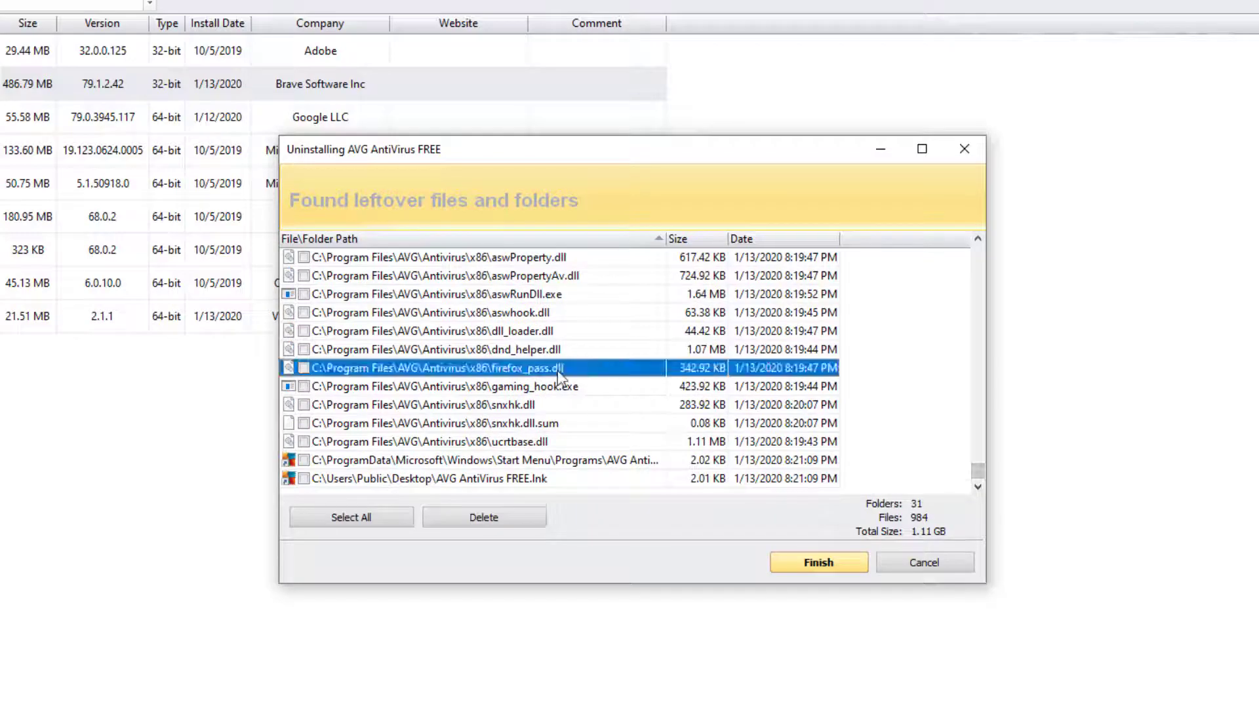
scroll(635, 419, up, 5)
scroll(635, 426, down, 4)
Step: Delete all leftover AVG files and folders, accepting that the rest go at next restart
click(385, 518)
drag(976, 478, 966, 226)
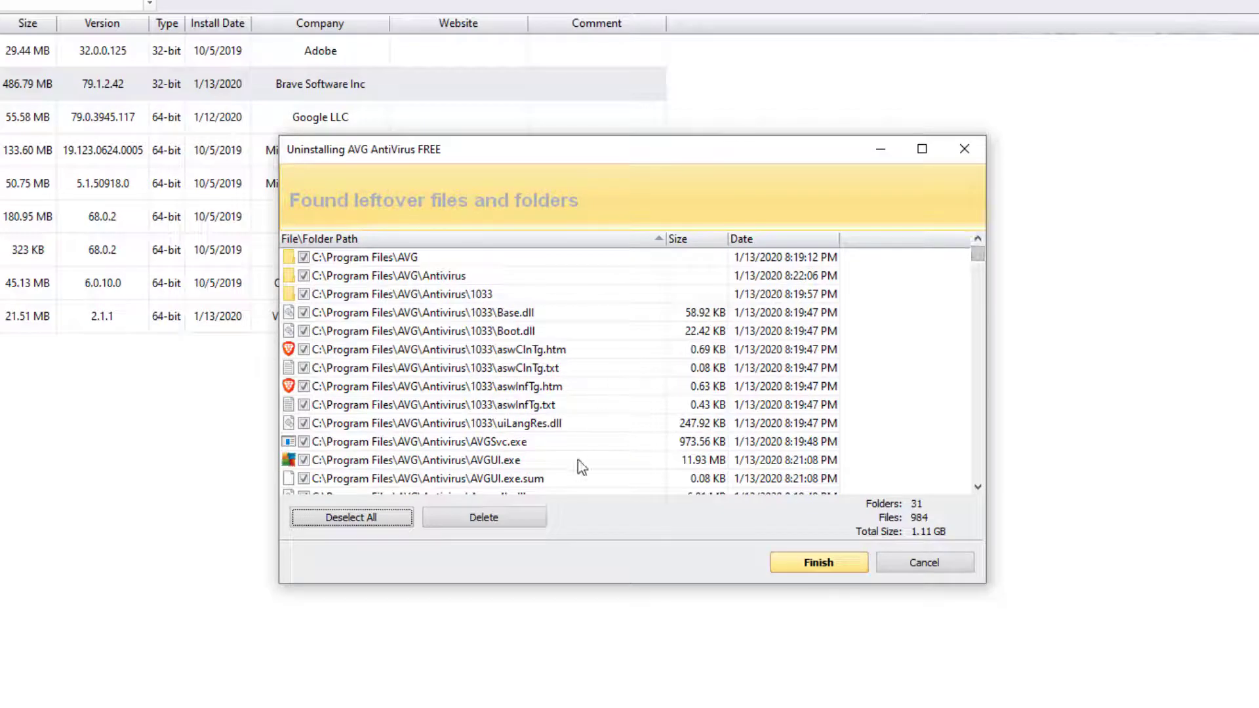
click(524, 519)
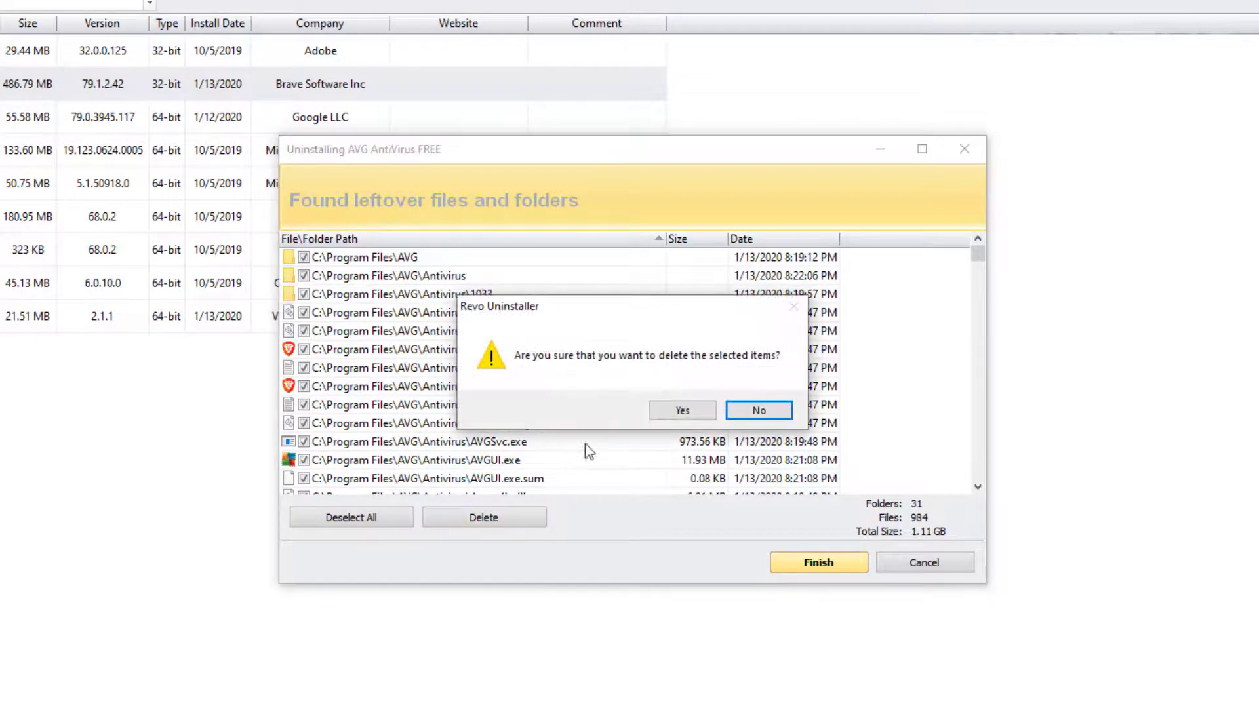
click(681, 411)
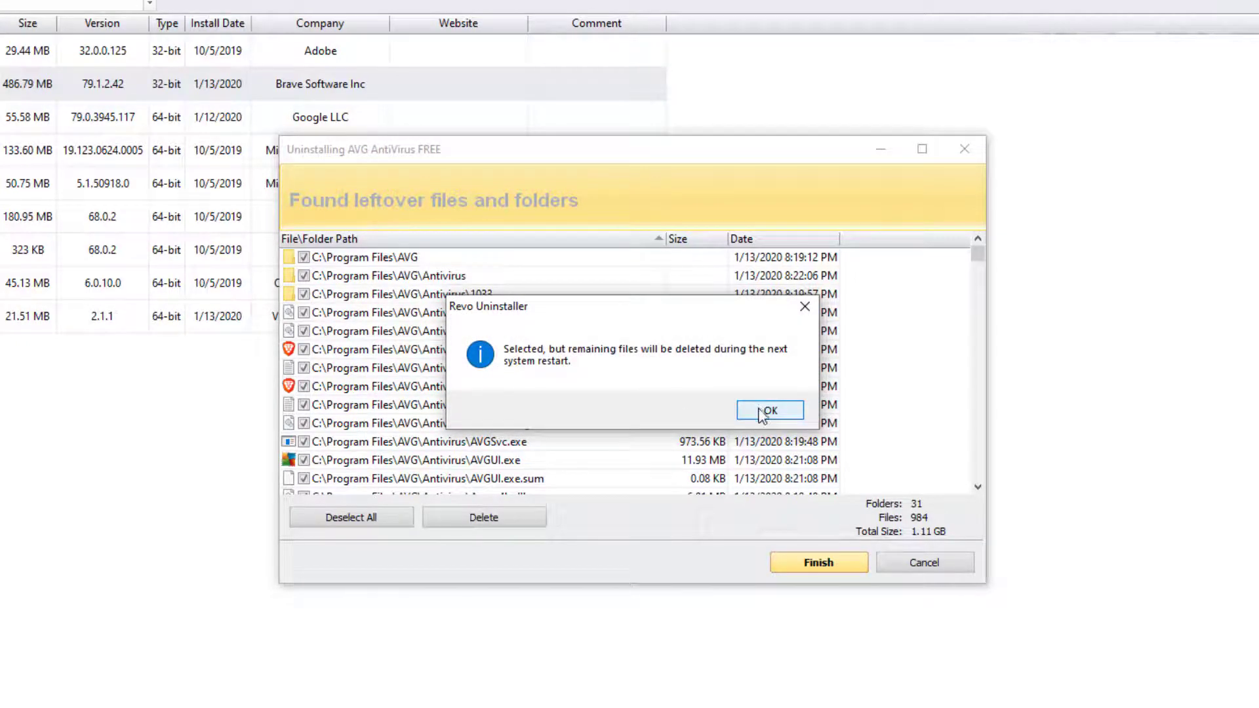
click(764, 412)
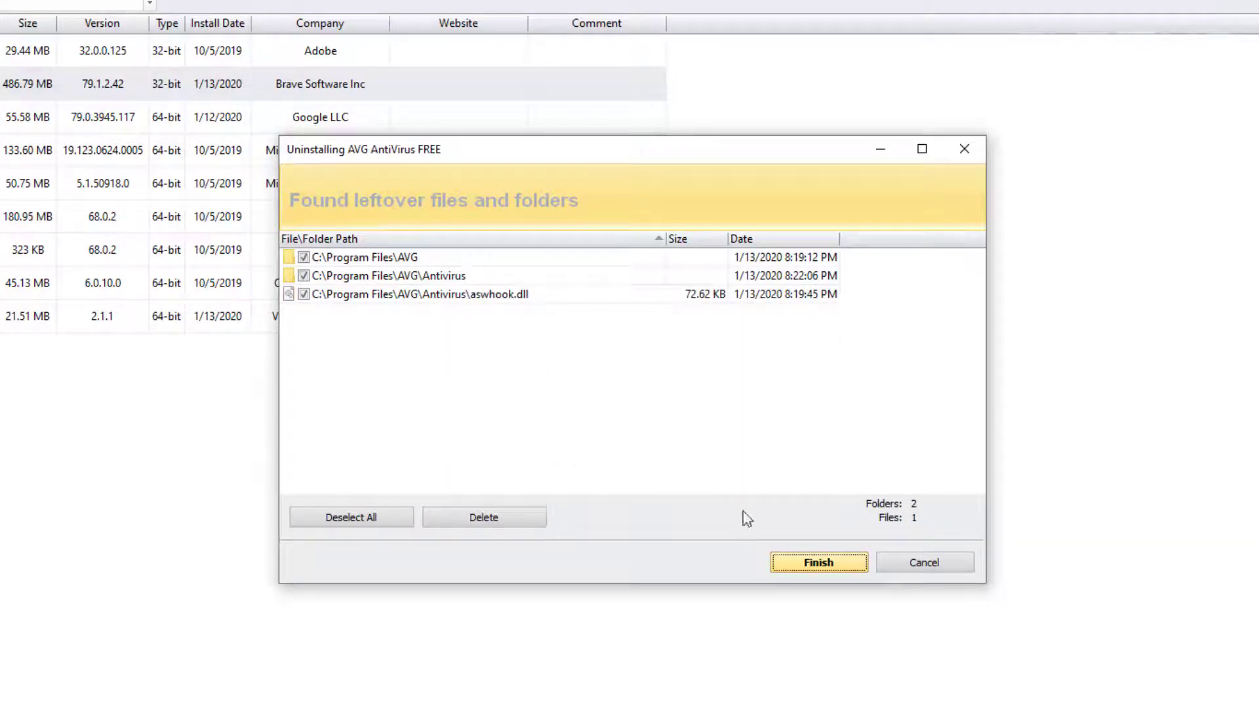
Step: Finish the leftover cleanup and close Revo Uninstaller
click(810, 567)
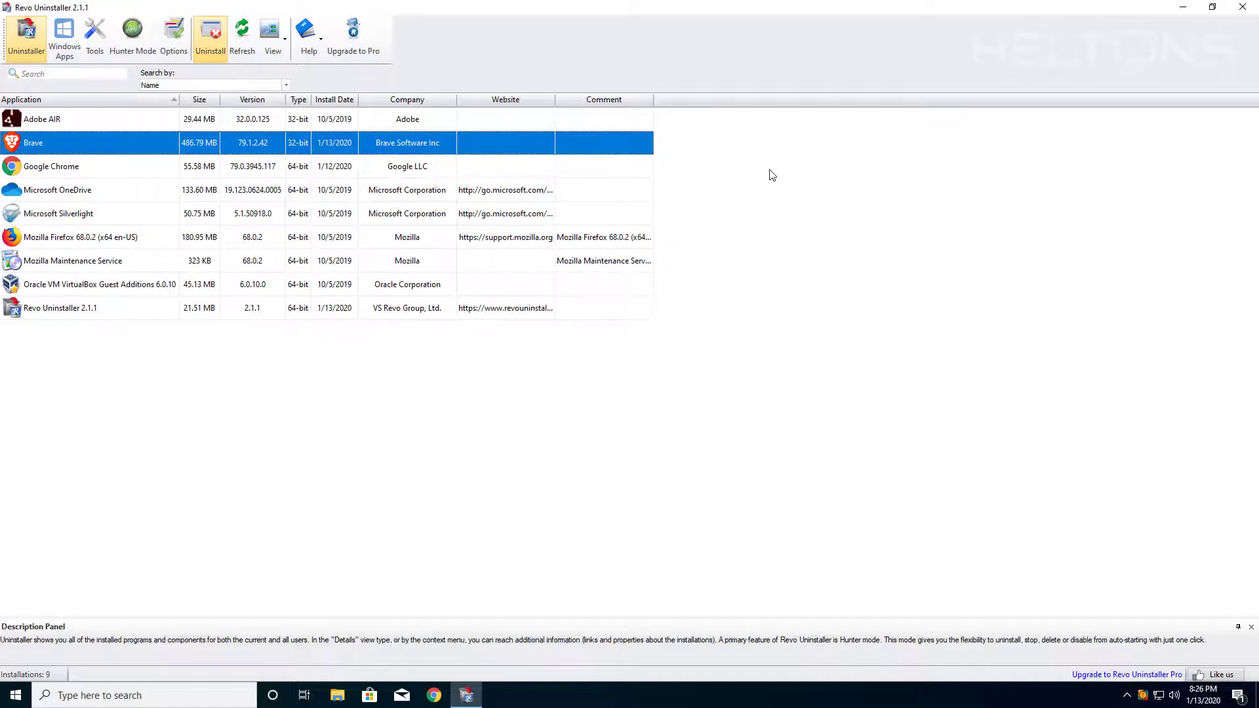
click(1249, 6)
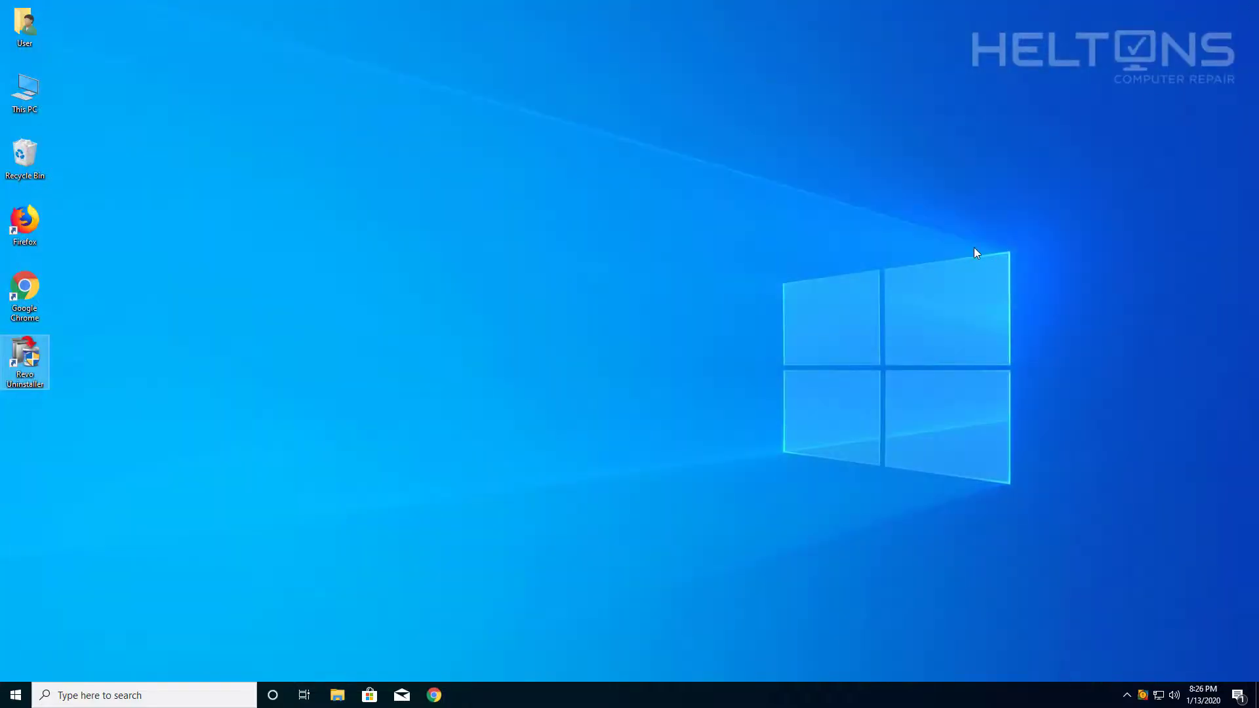
click(605, 296)
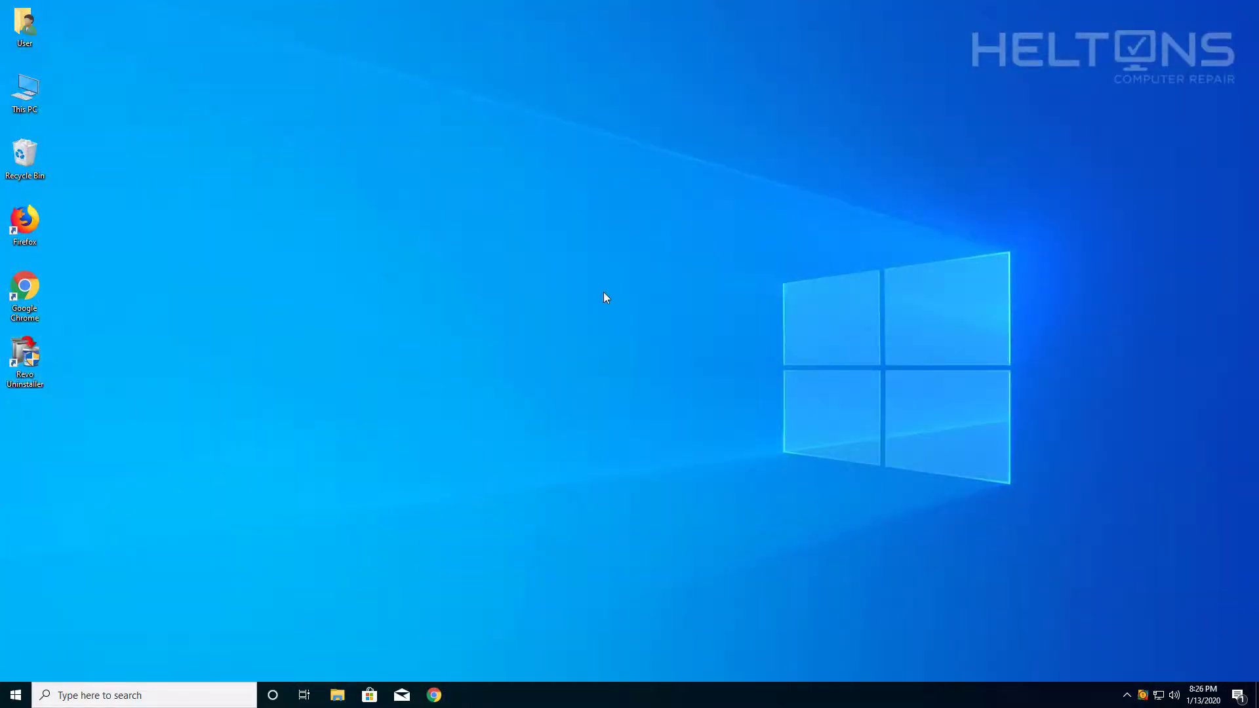
Step: Permanently empty the Recycle Bin's 1,012 AVG items, granting permission for all, and close it
double_click(39, 166)
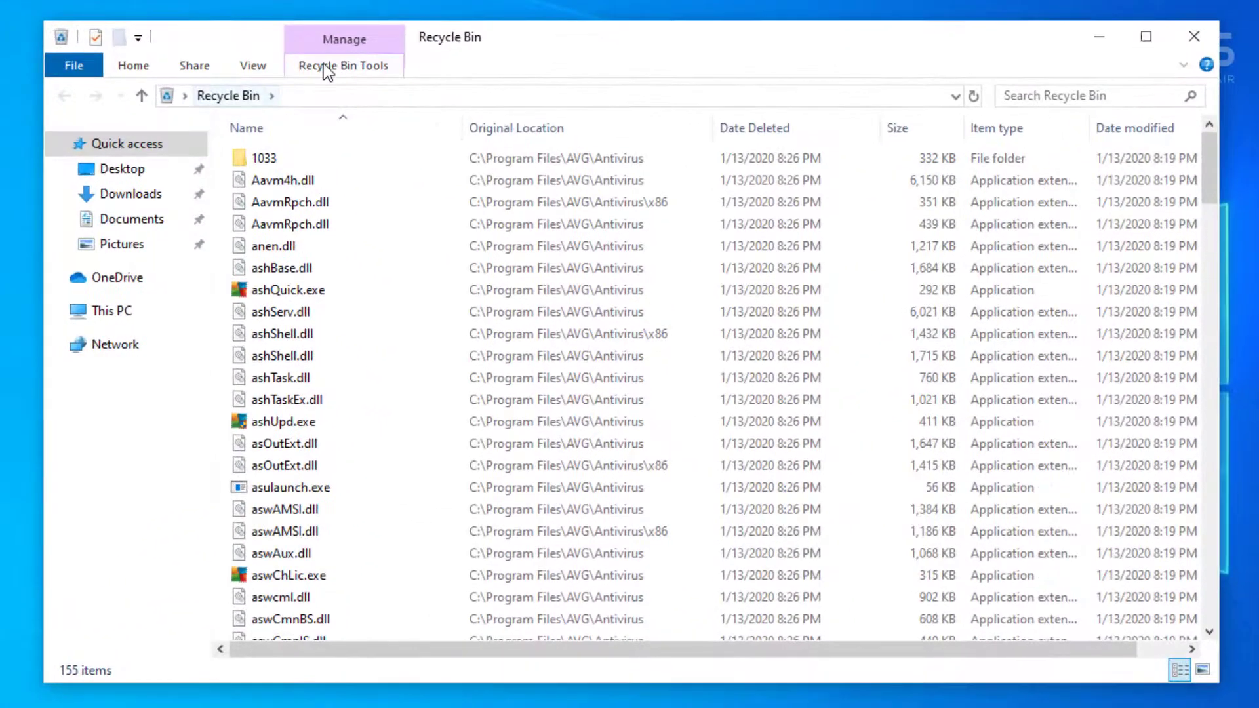
click(324, 64)
click(80, 108)
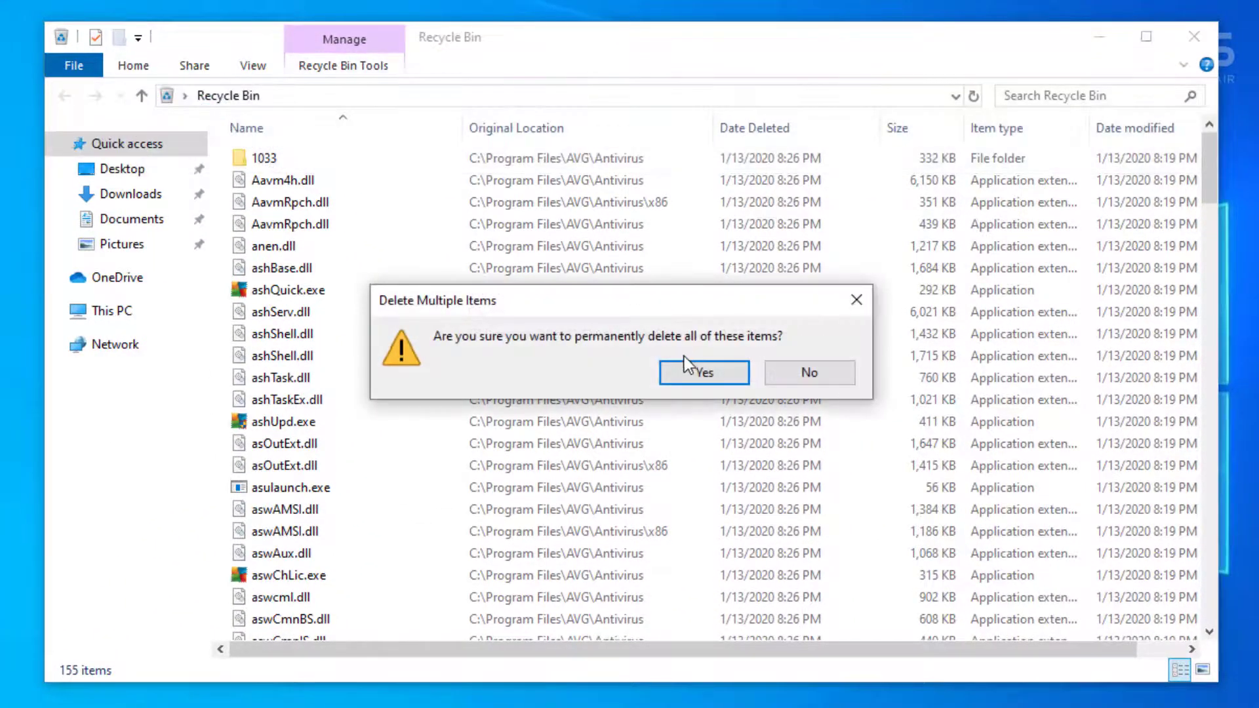
click(695, 373)
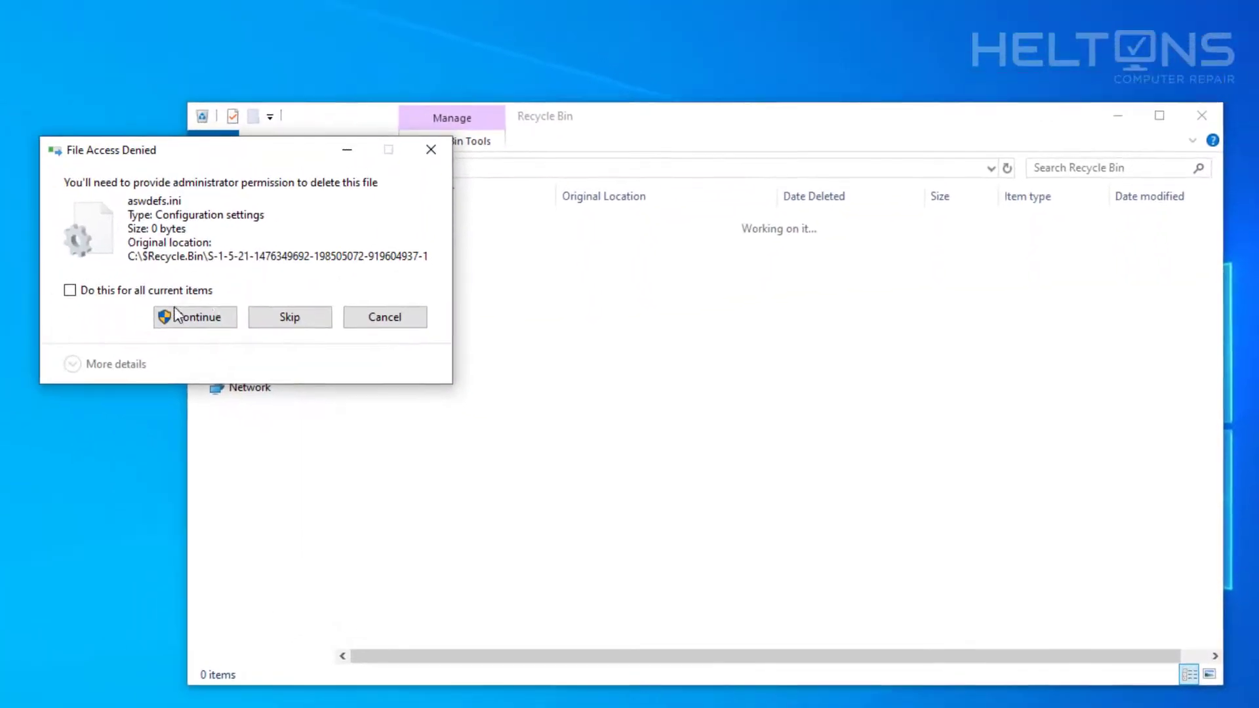
click(182, 294)
click(186, 320)
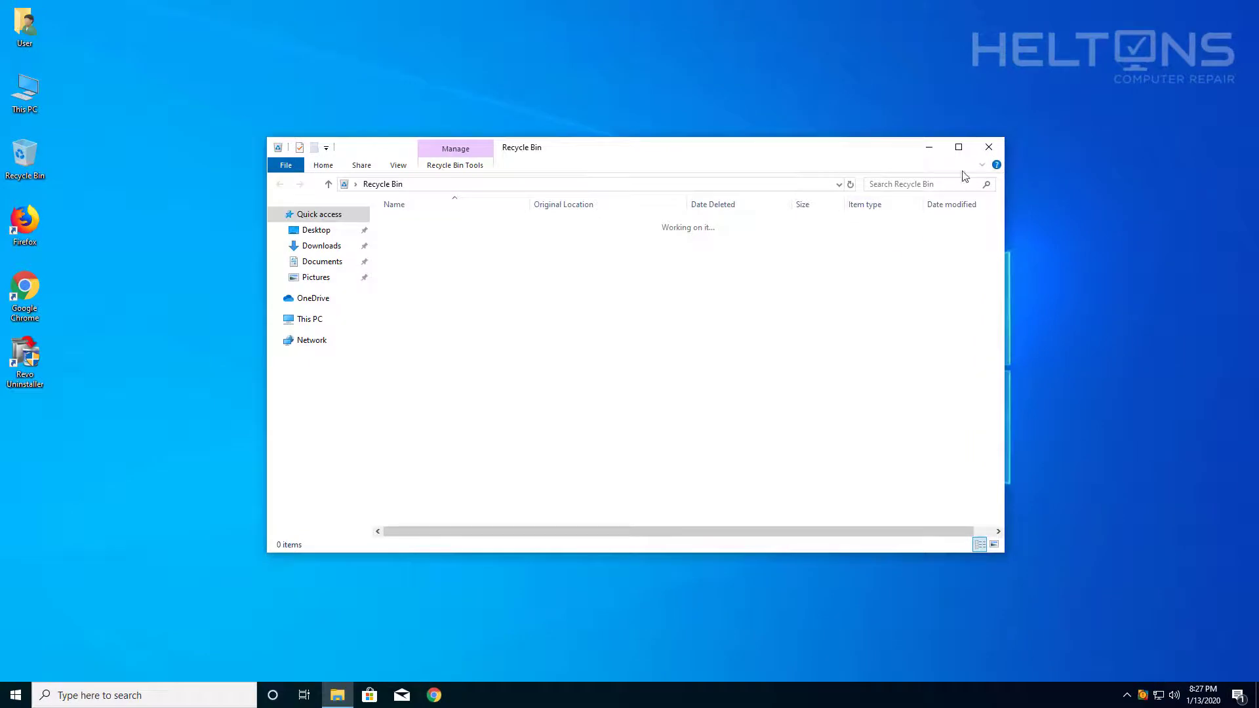
click(994, 151)
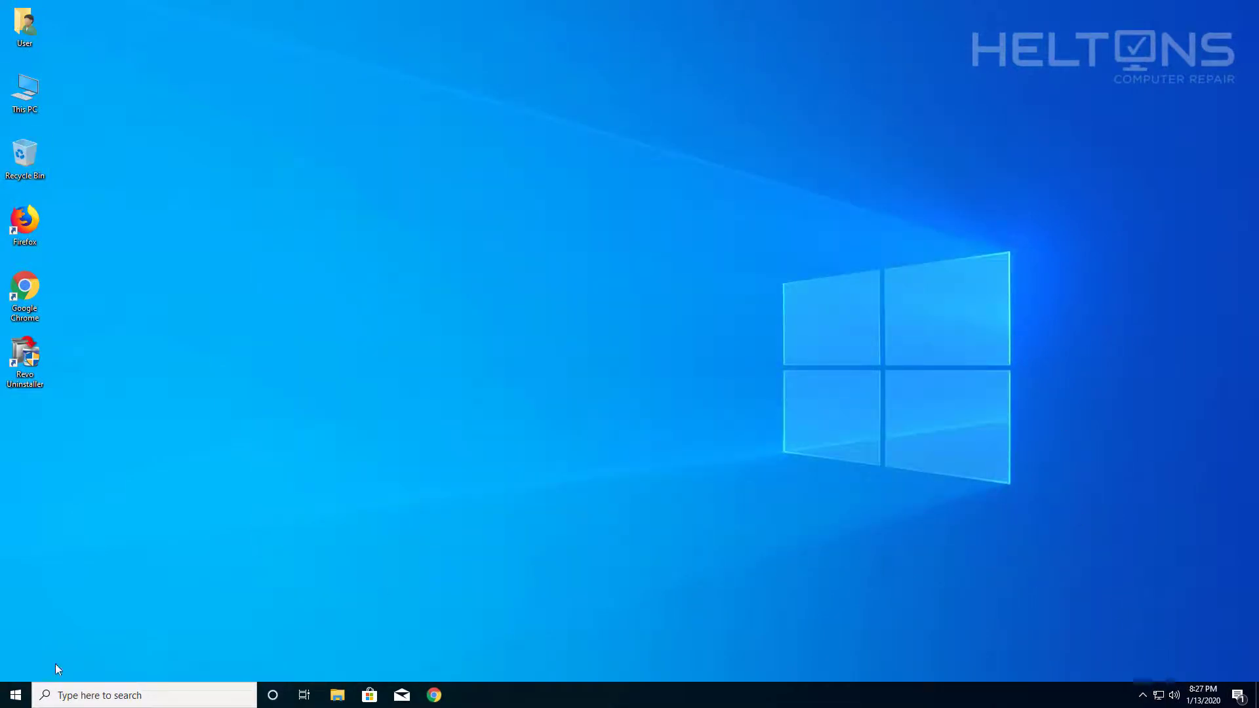
Step: Restart the computer from the Start menu's power options
click(15, 695)
click(17, 667)
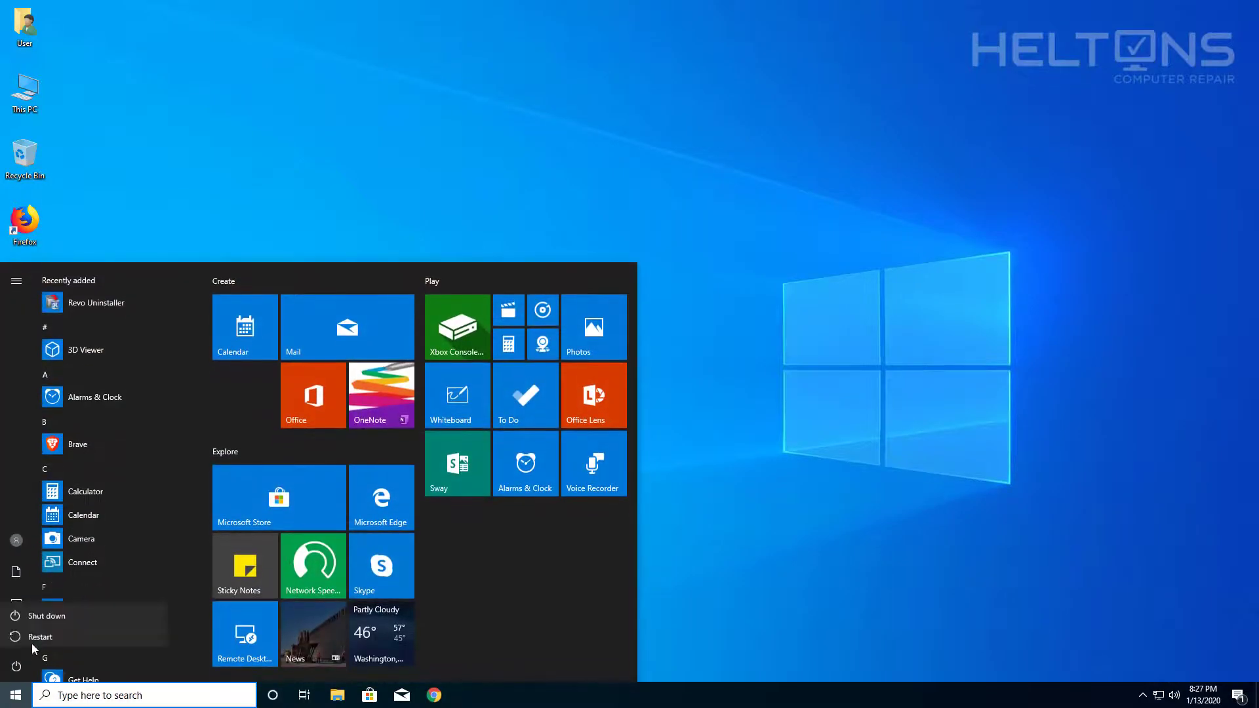
click(39, 634)
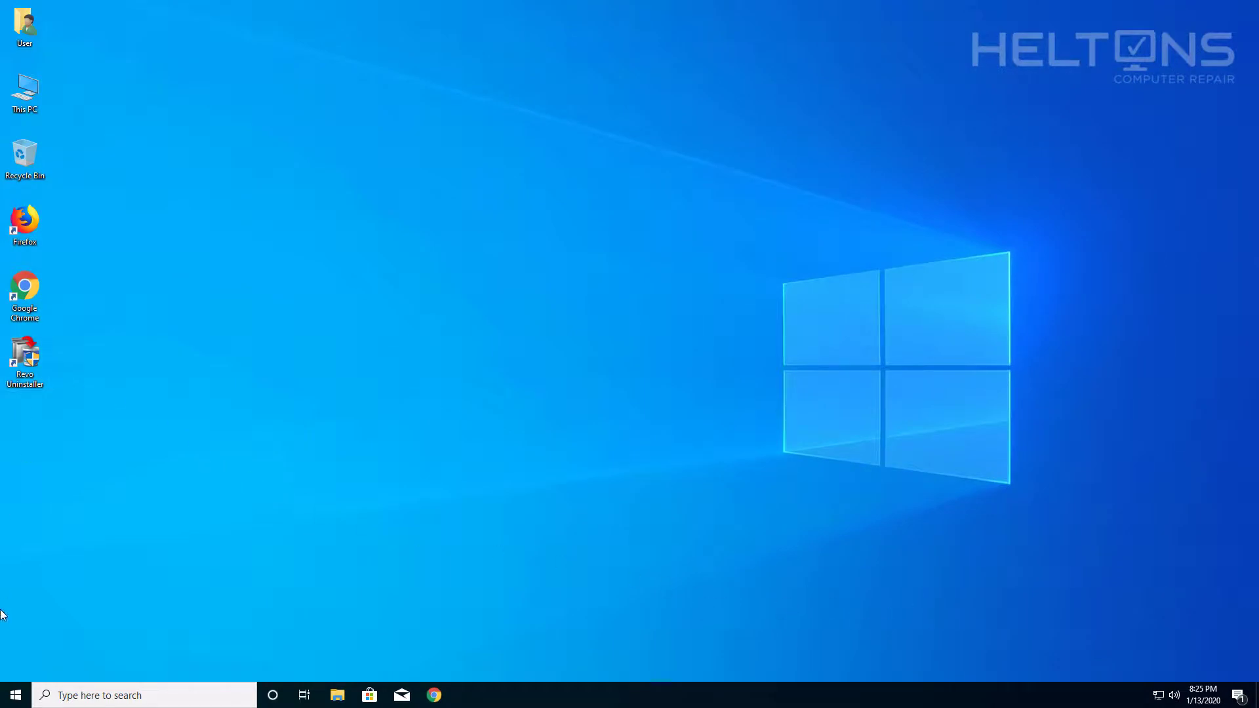
Step: After the reboot, check the Start menu and hidden tray icons, then open File Explorer
click(16, 701)
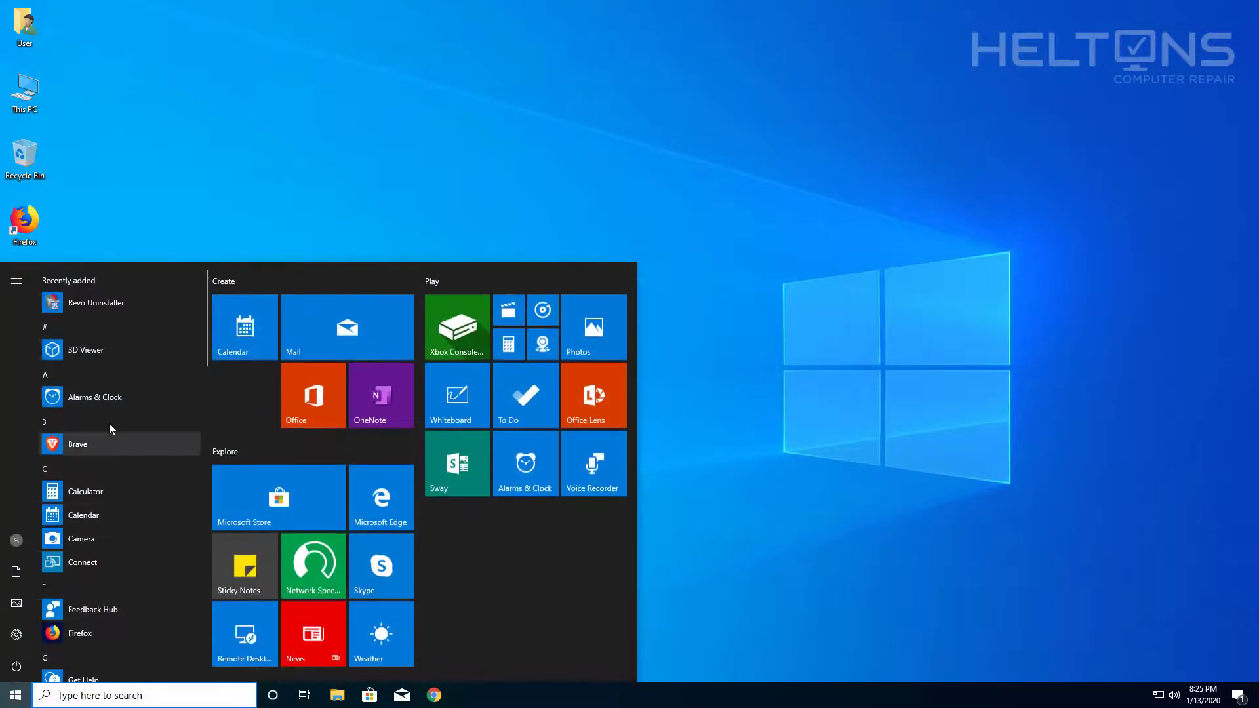
click(944, 620)
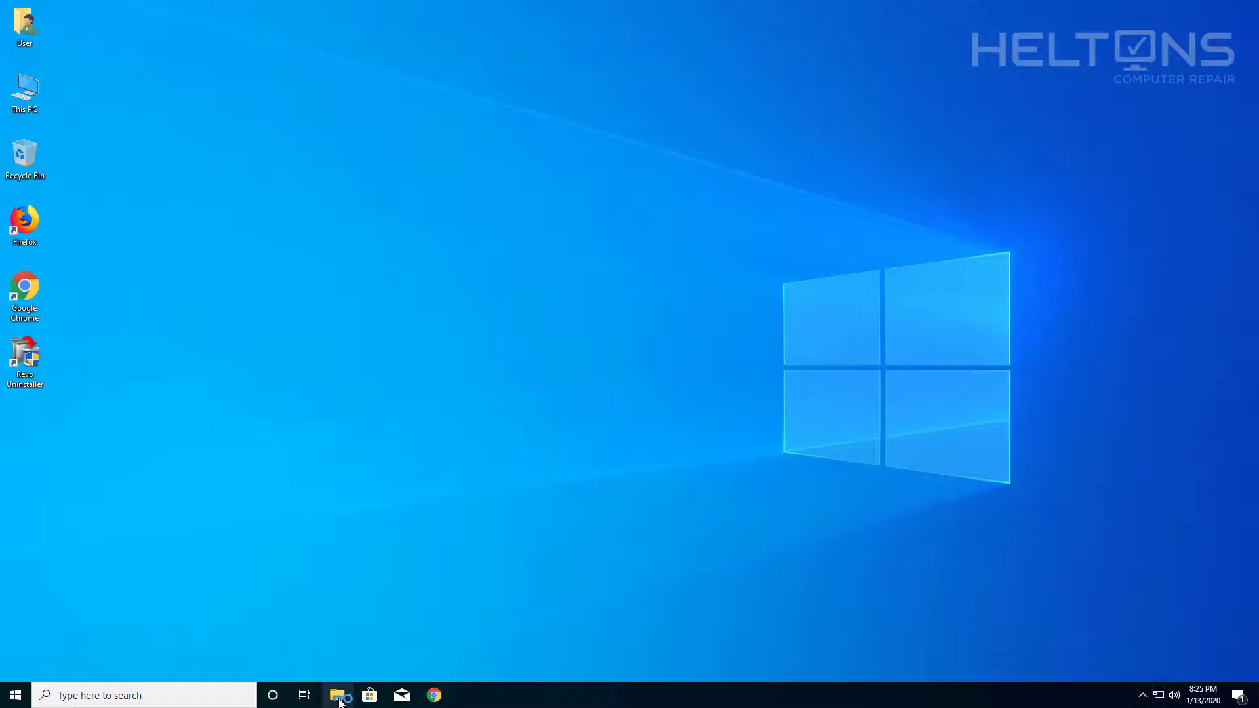
click(1142, 694)
click(337, 694)
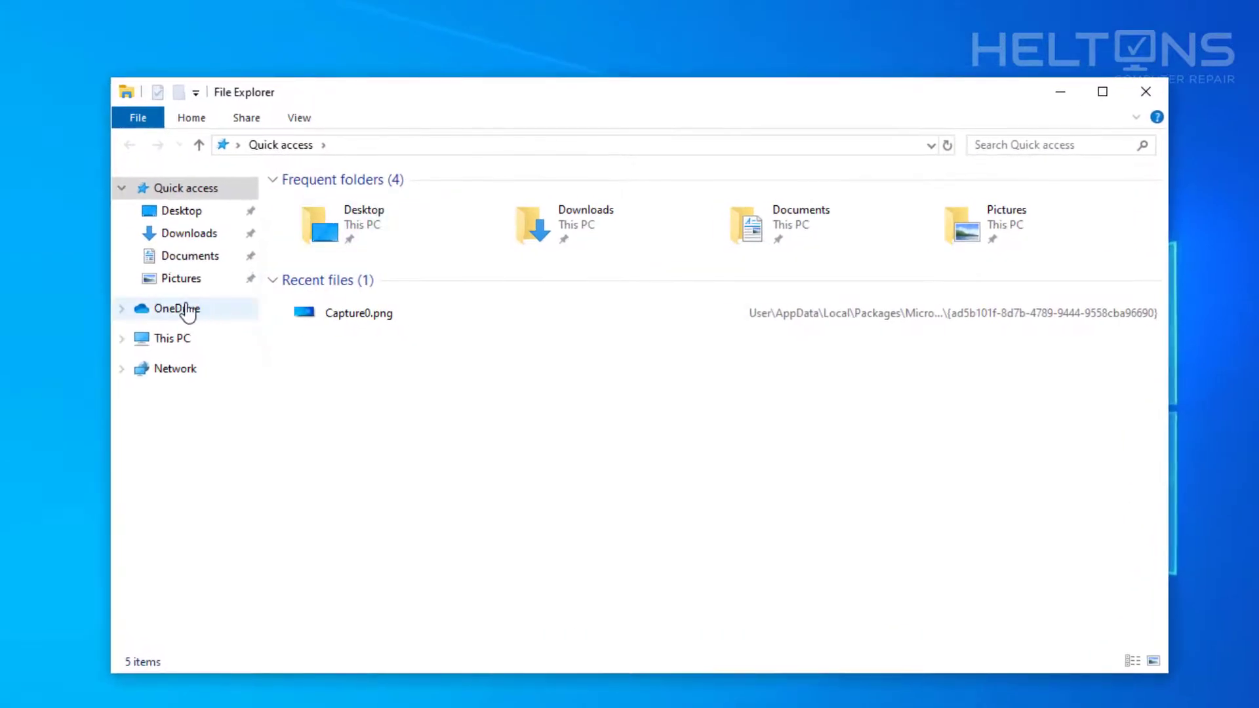
Step: Check C:\Program Files and C:\Program Files (x86) for AVG leftovers
click(188, 308)
click(185, 336)
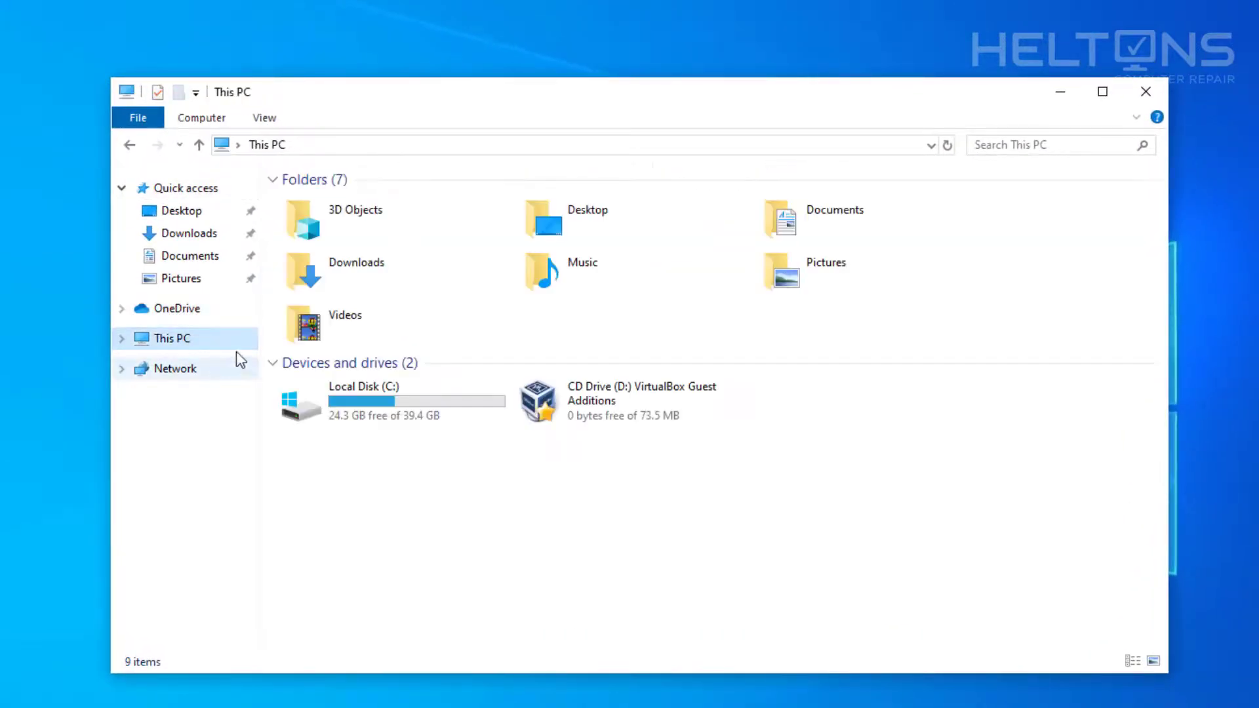
double_click(374, 396)
double_click(335, 261)
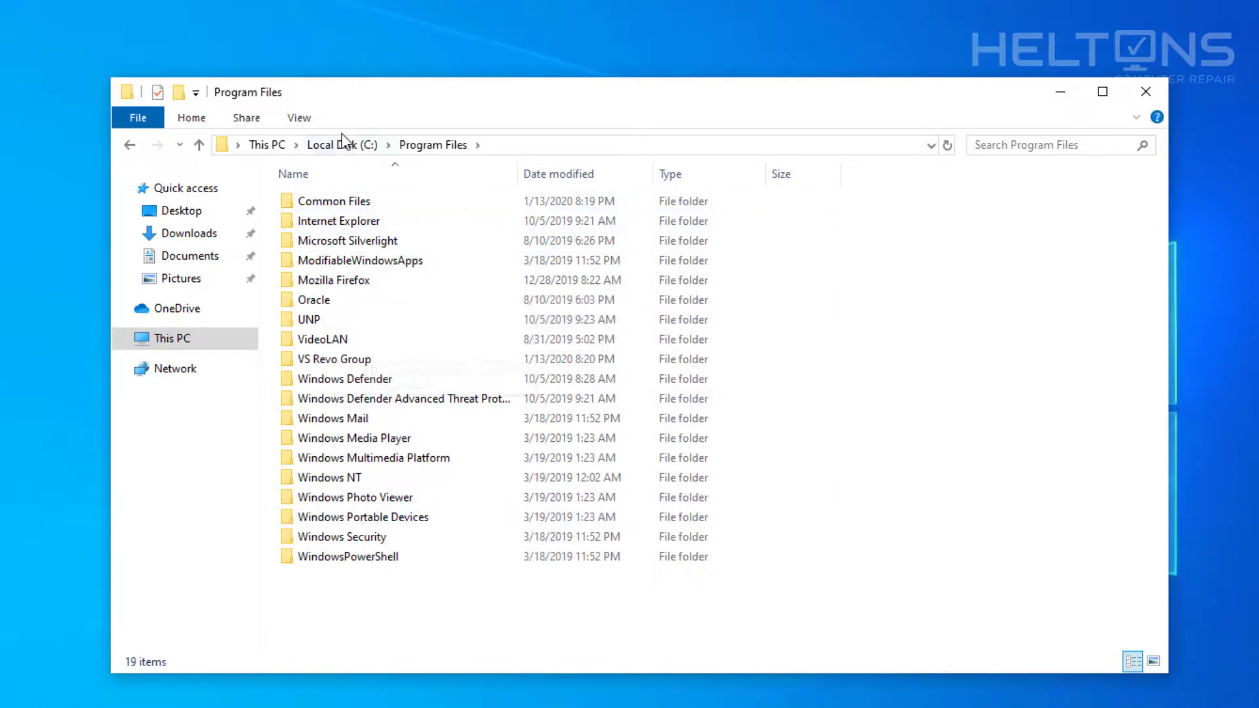
click(342, 145)
double_click(330, 283)
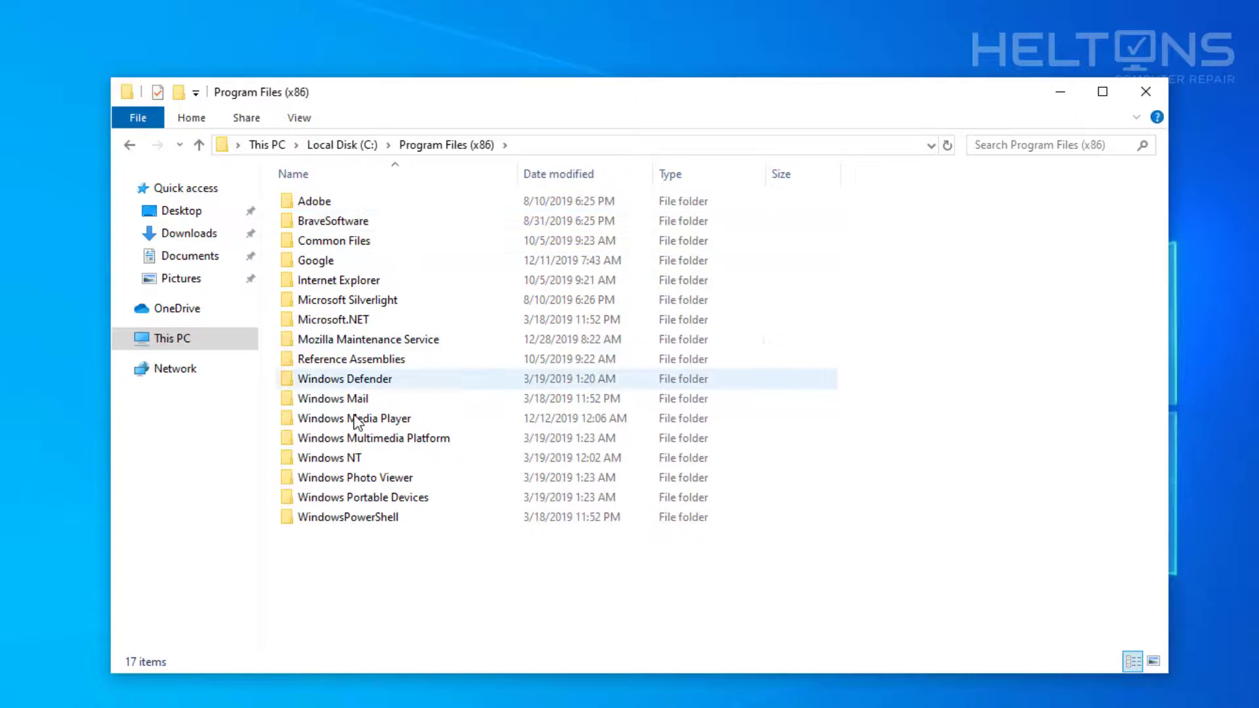
click(361, 145)
Step: Go to C:\ProgramData through the address bar
click(443, 145)
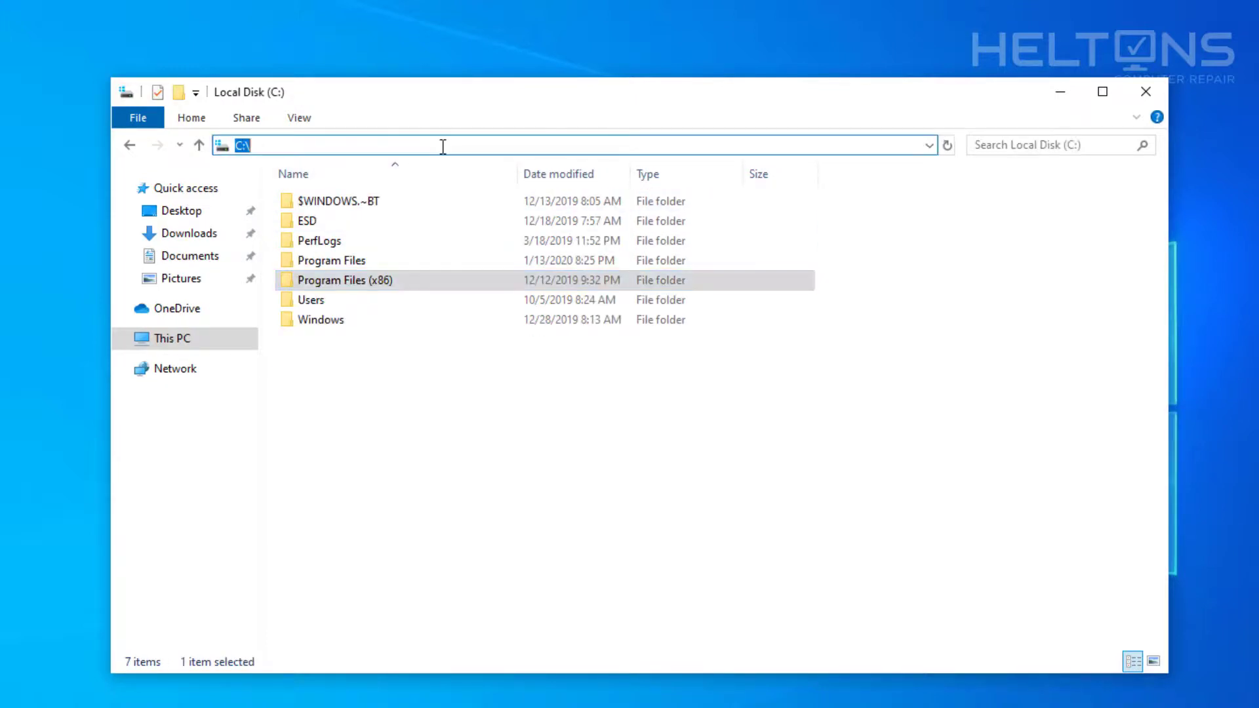
click(448, 146)
text(pro)
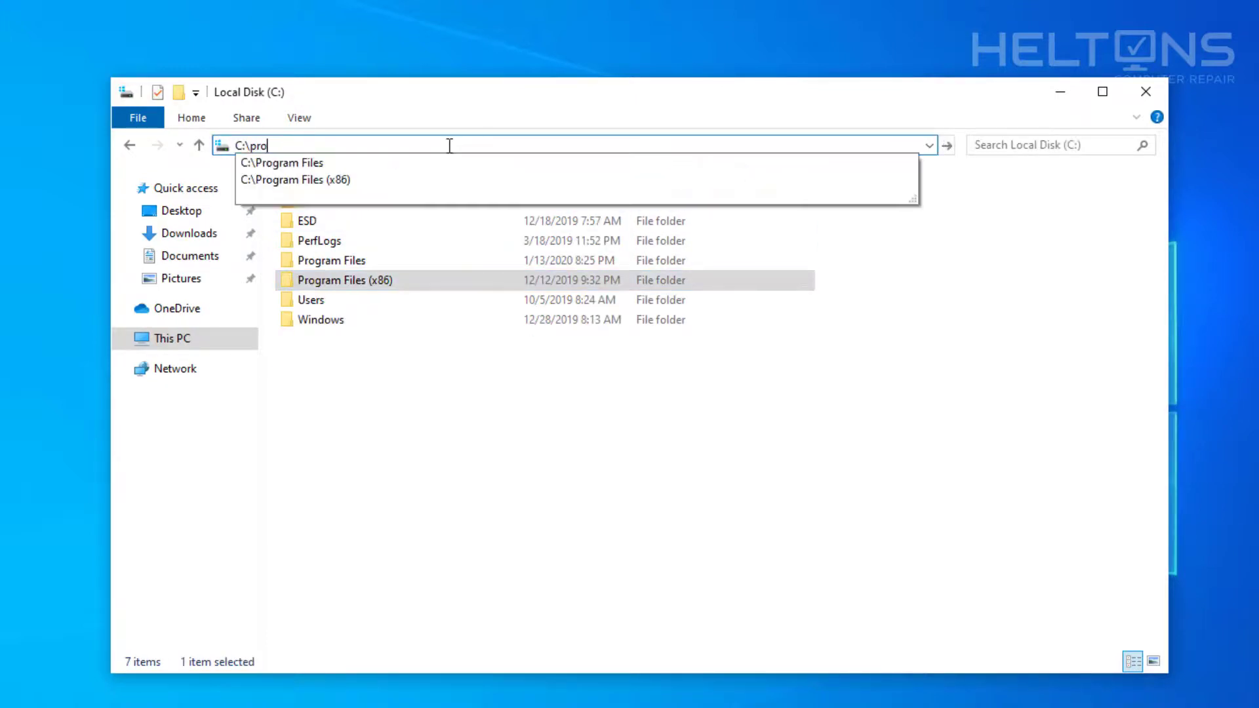
text(gramdata)
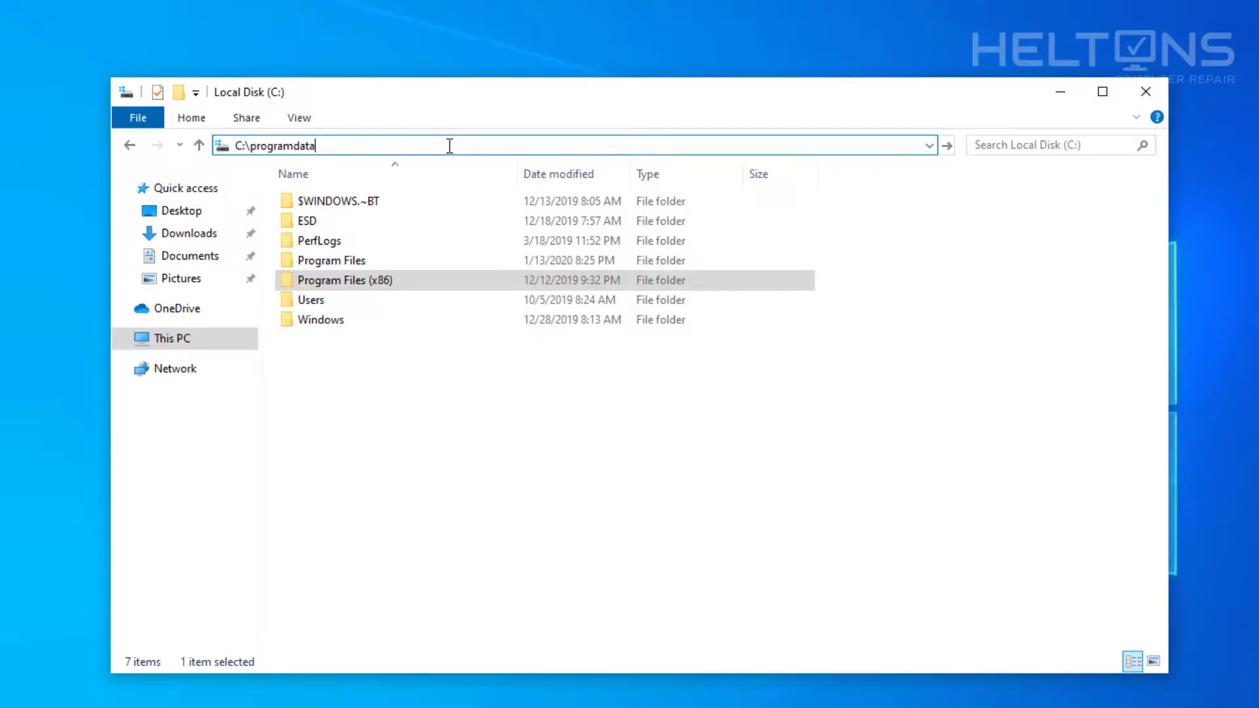
key(Return)
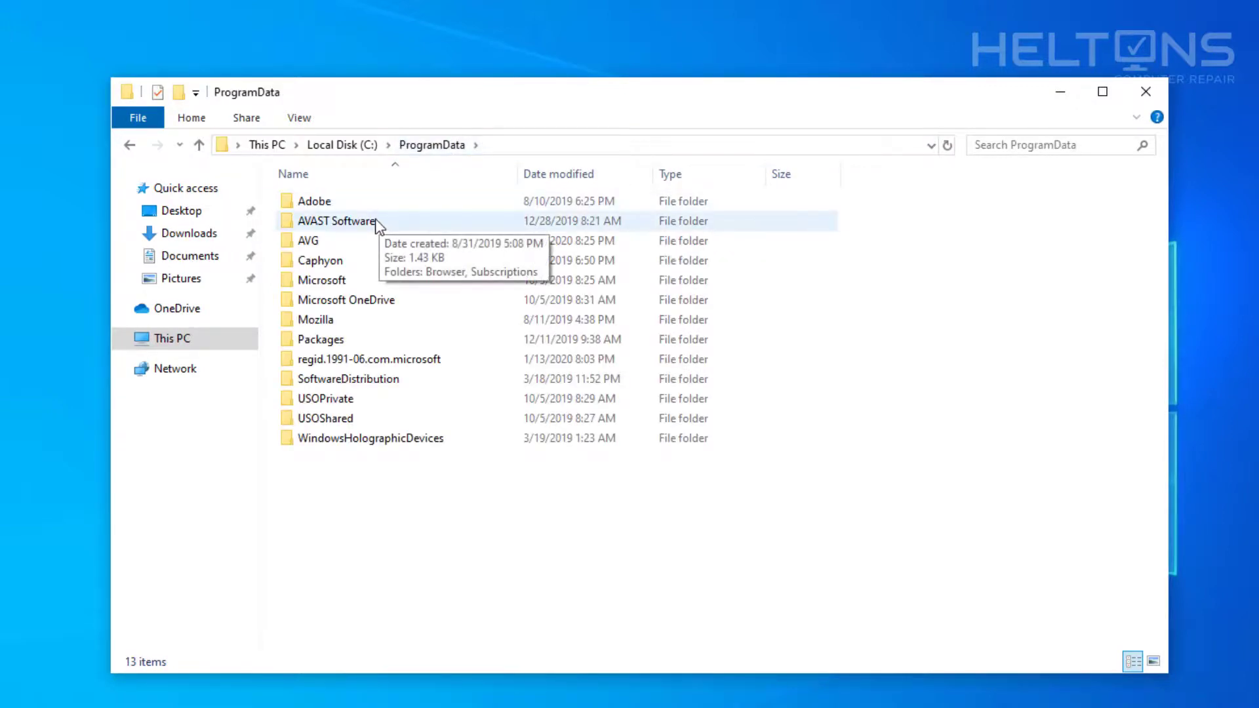
Step: Browse the AVG folder's Browser and Persistent Data\Antivirus\Logs subfolders
double_click(373, 242)
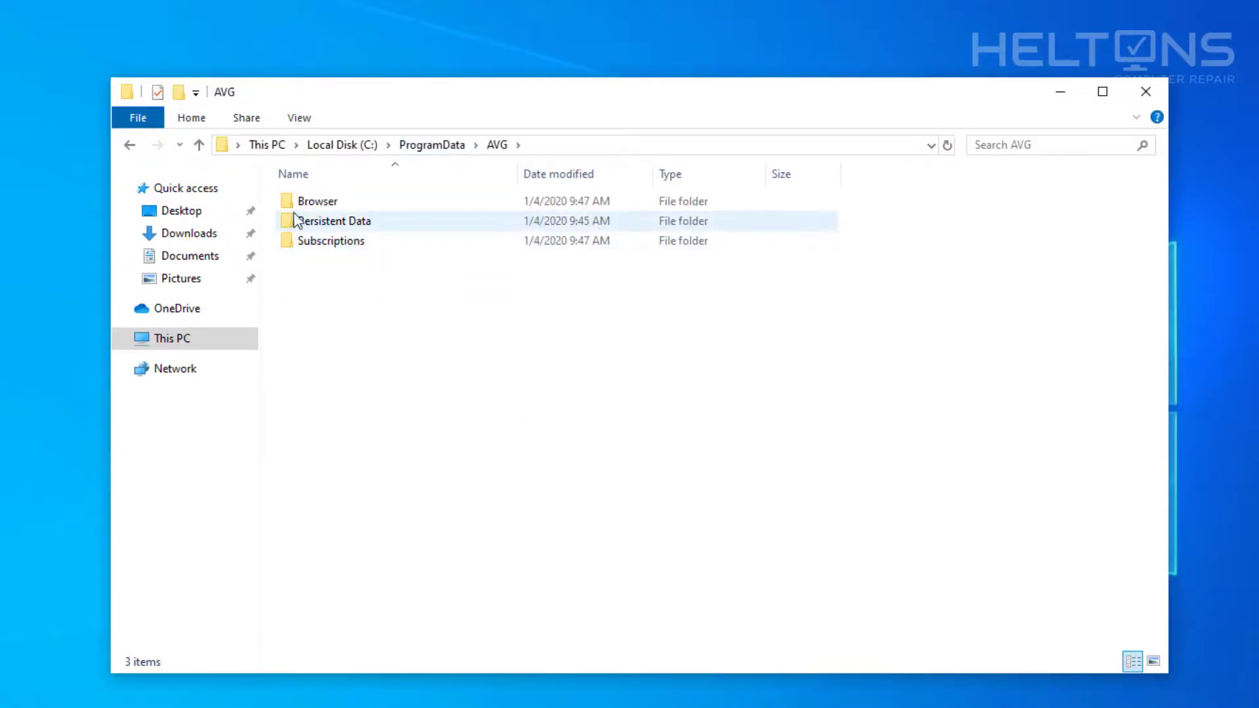
click(129, 144)
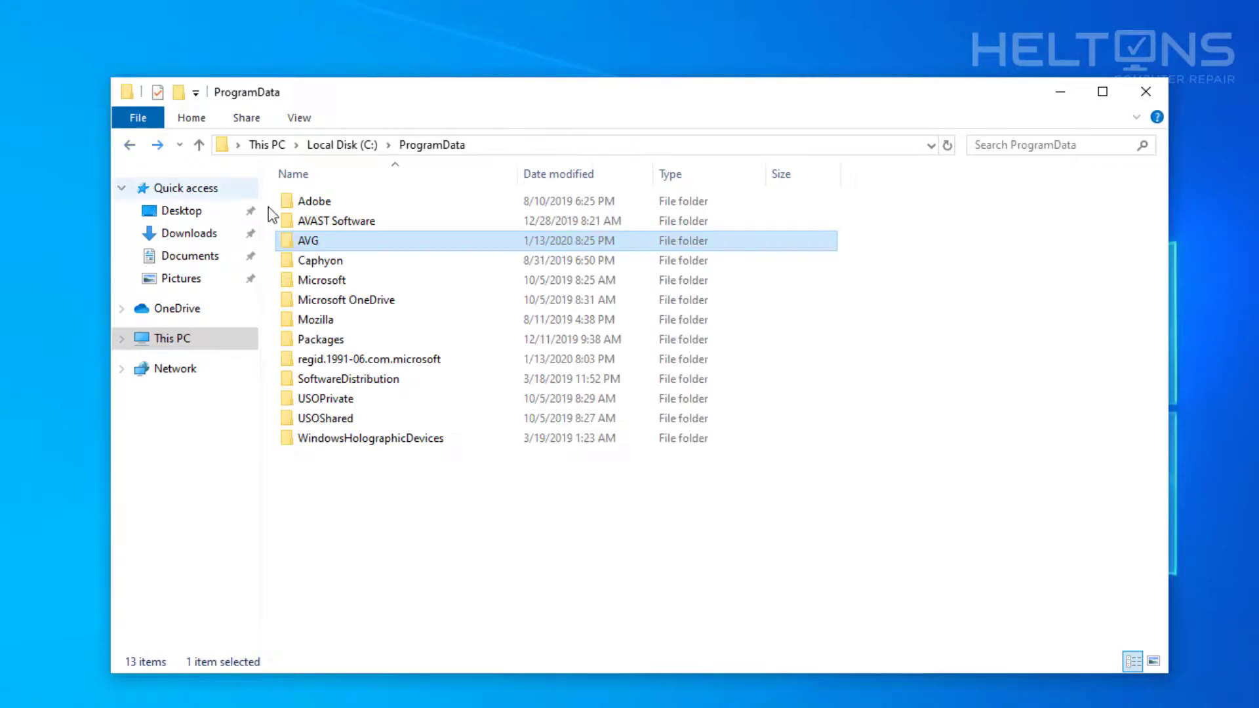
double_click(308, 241)
double_click(309, 203)
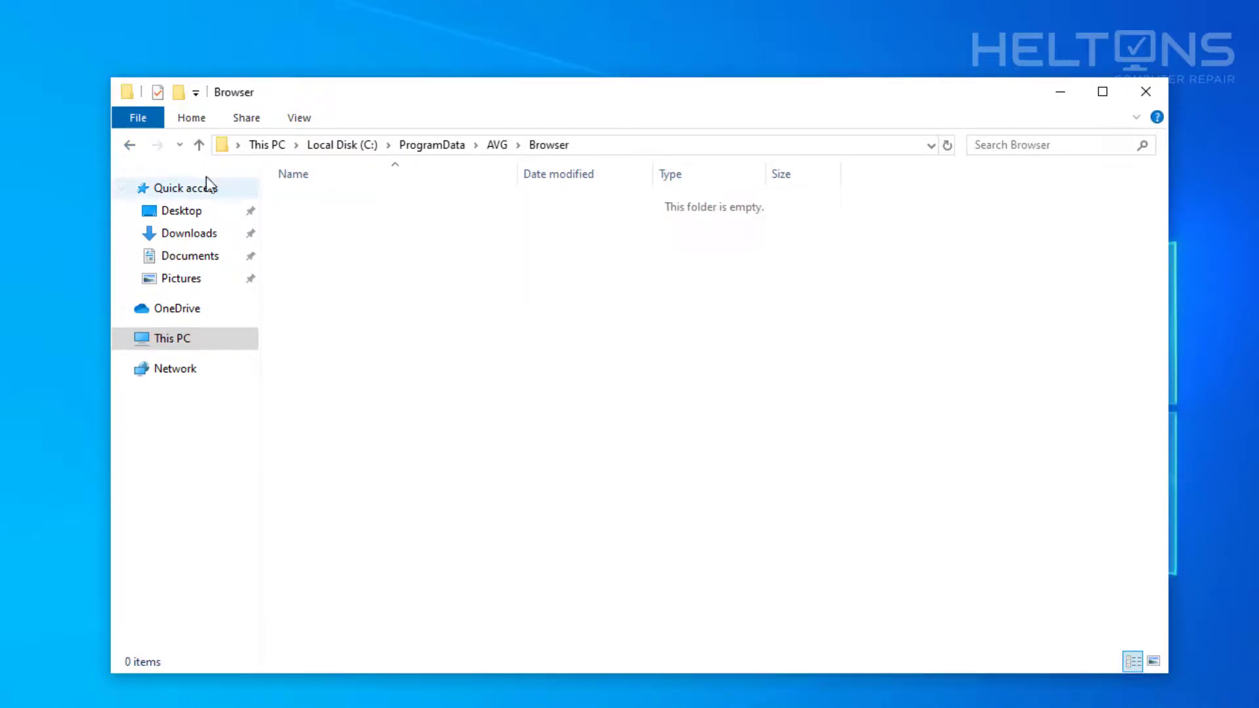
click(129, 144)
double_click(289, 225)
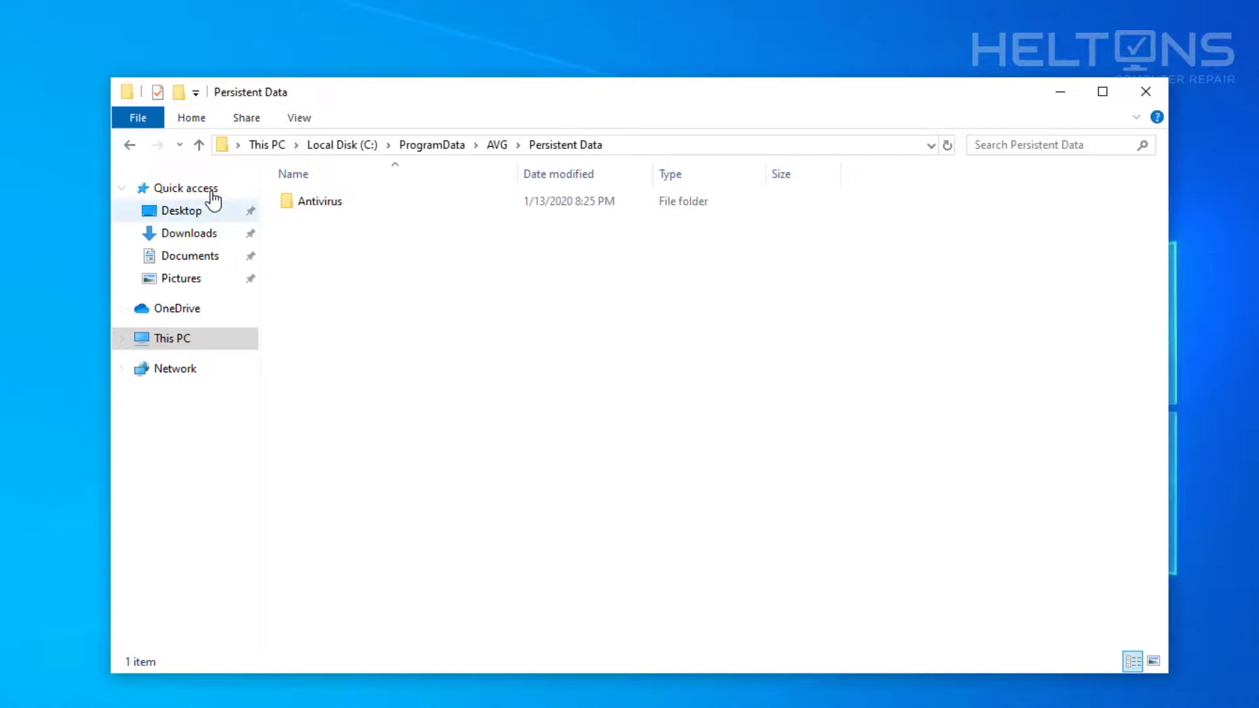
double_click(293, 200)
double_click(293, 200)
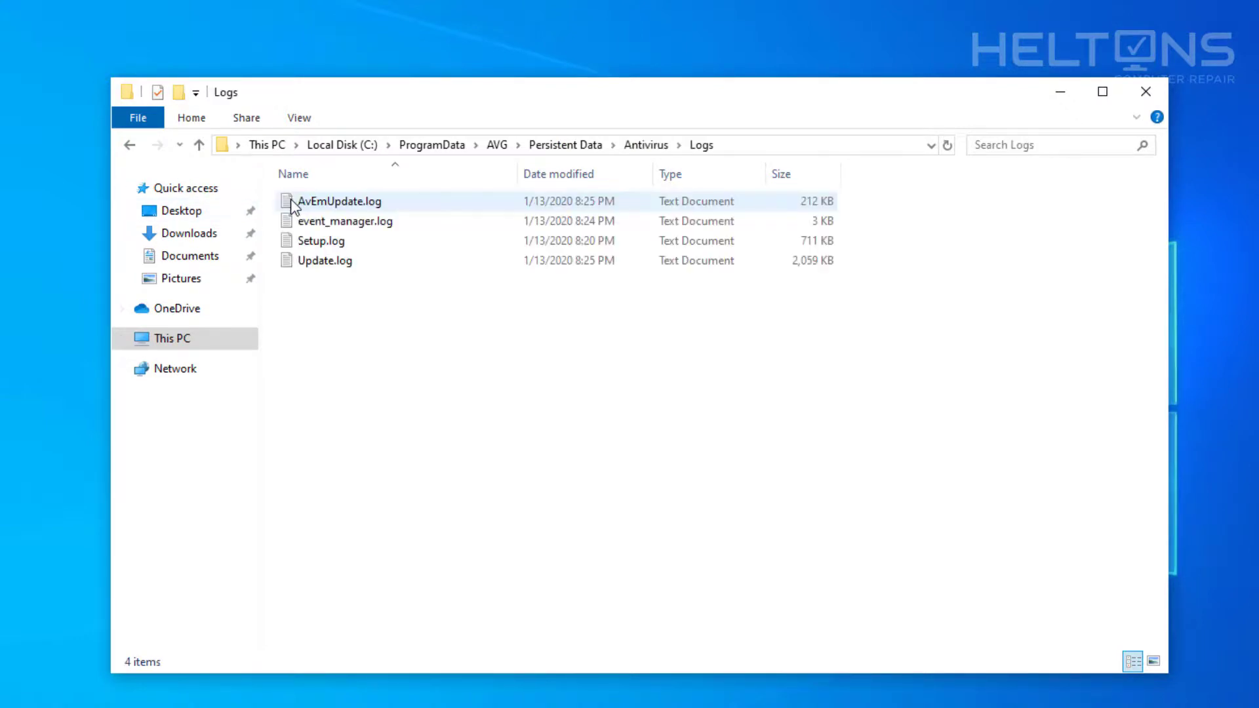
Step: Look inside AVG's Subscriptions folder, then return to ProgramData
click(129, 144)
click(130, 144)
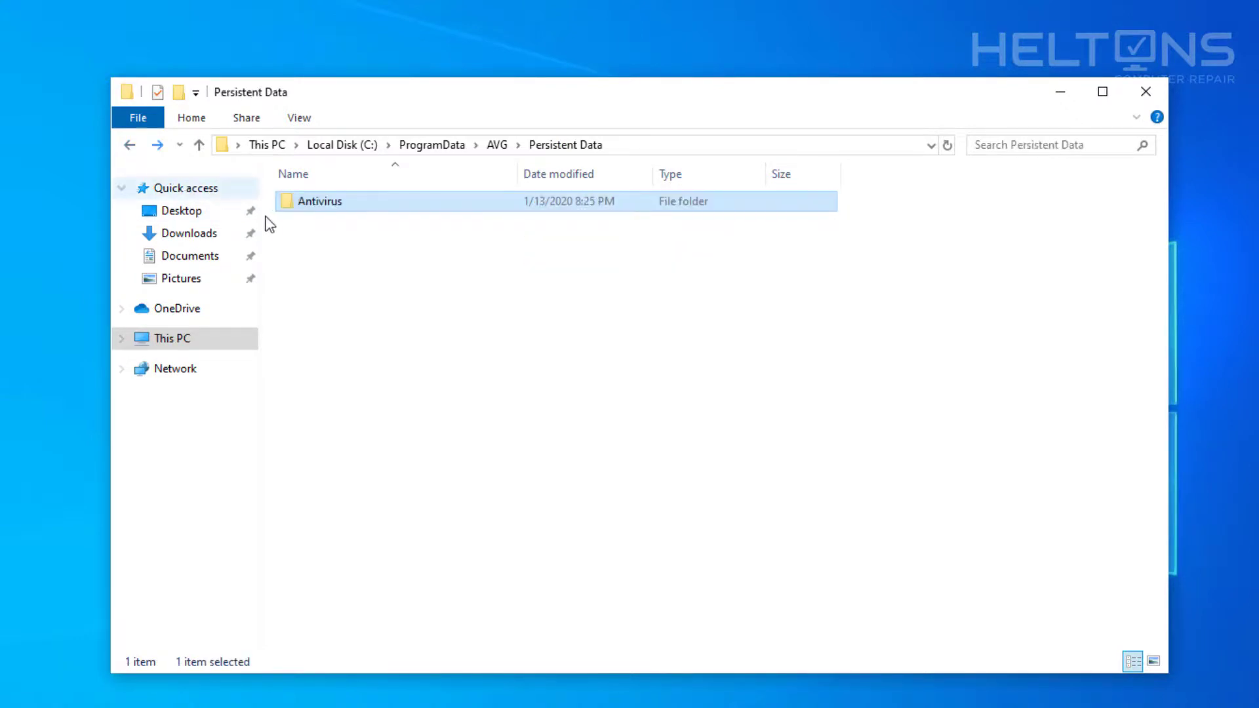
click(129, 144)
click(304, 244)
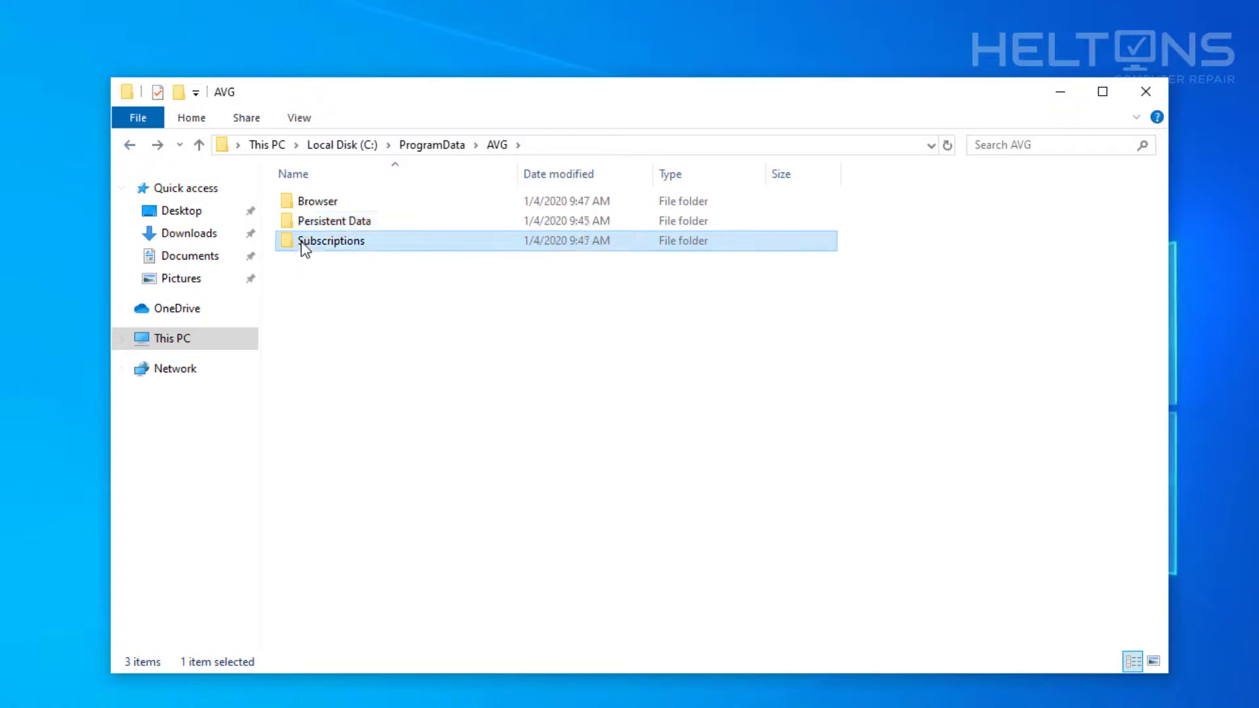
double_click(302, 242)
click(128, 147)
click(127, 147)
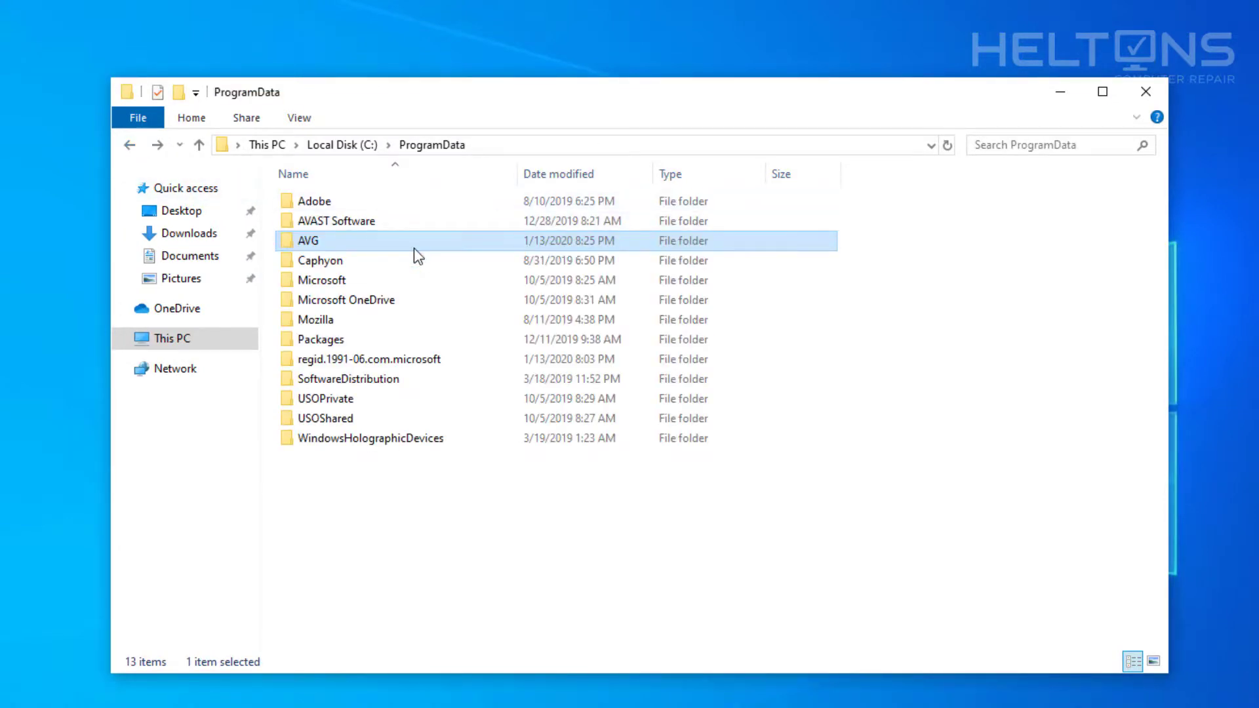
Step: Permanently delete the AVG folder with administrator permission and close File Explorer
key(shift+Delete)
key(Return)
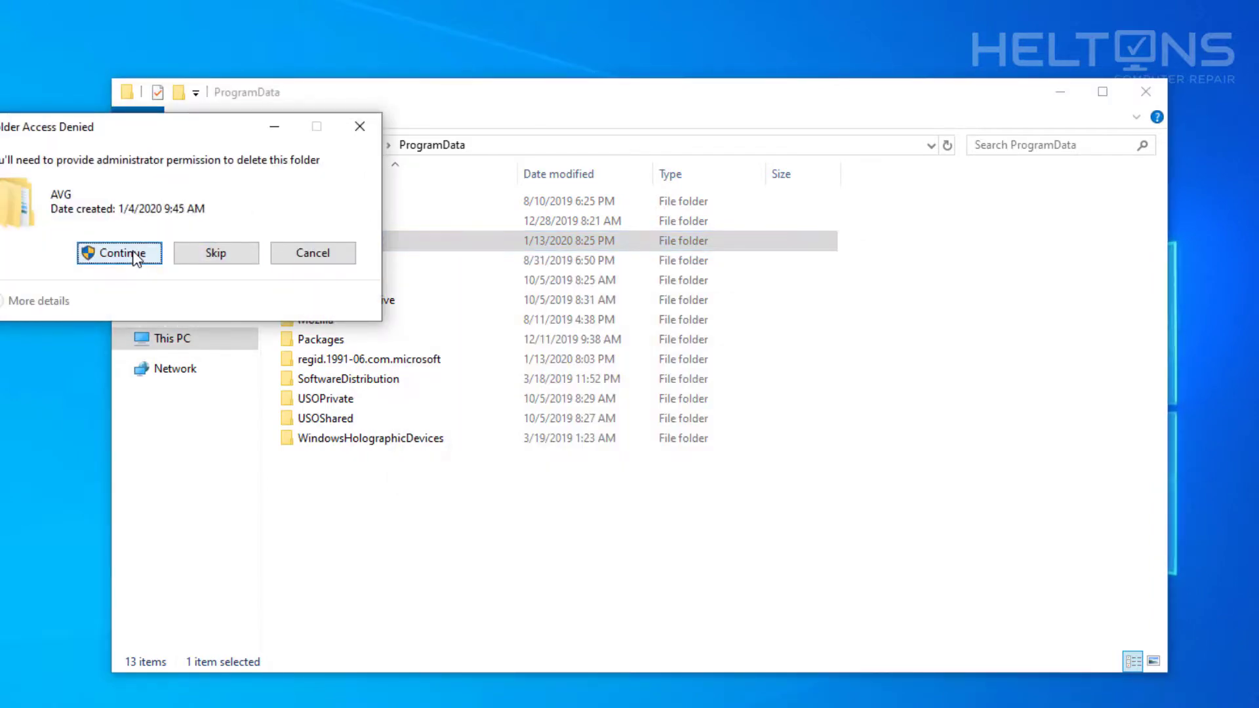
click(122, 252)
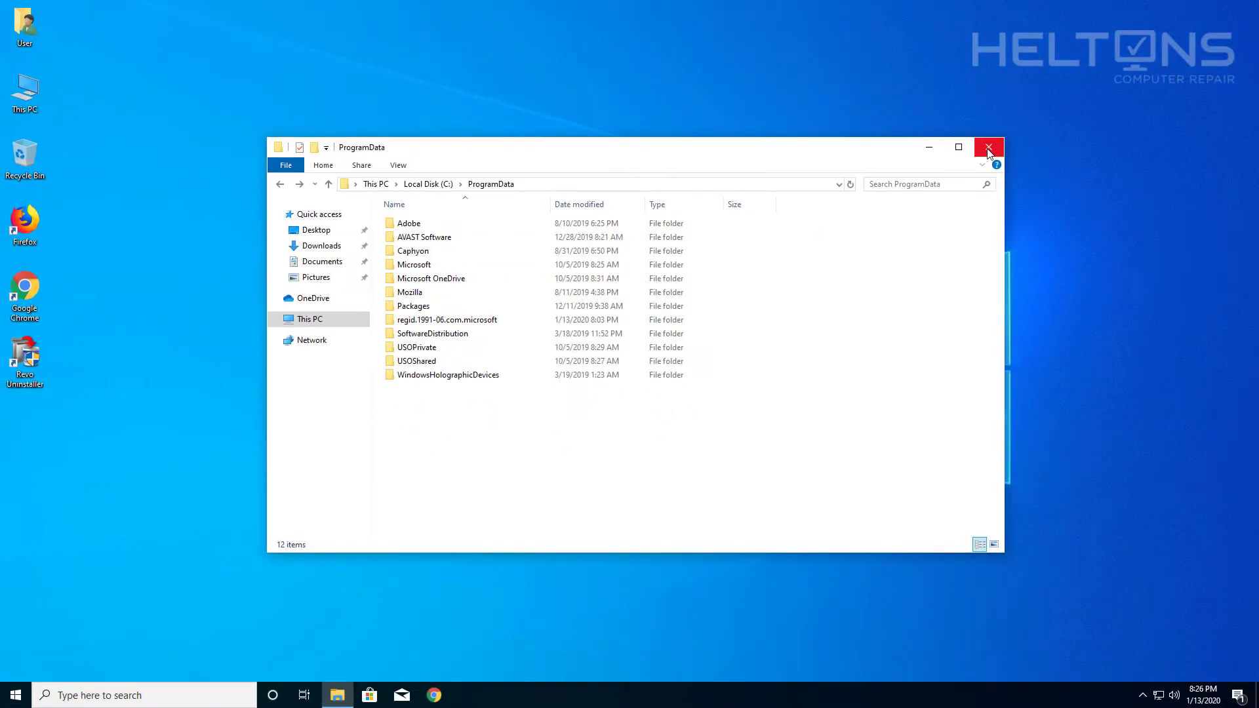
click(989, 148)
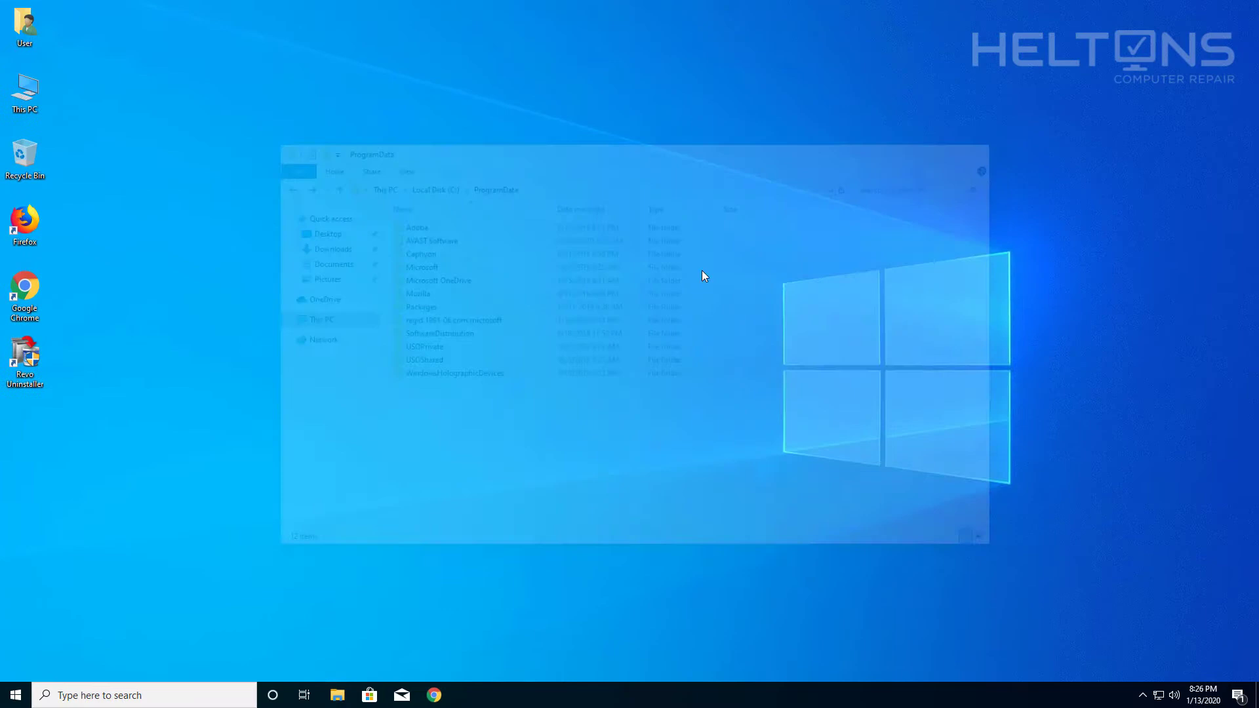